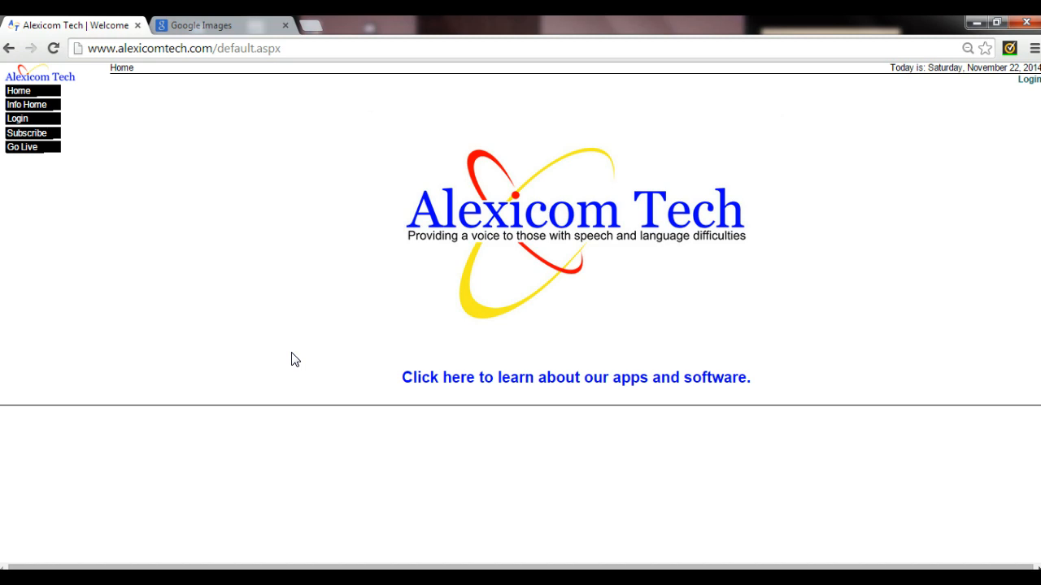
Step: Log in to the Alexicom Tech site with the user name Video and the account password
left_click(212, 134)
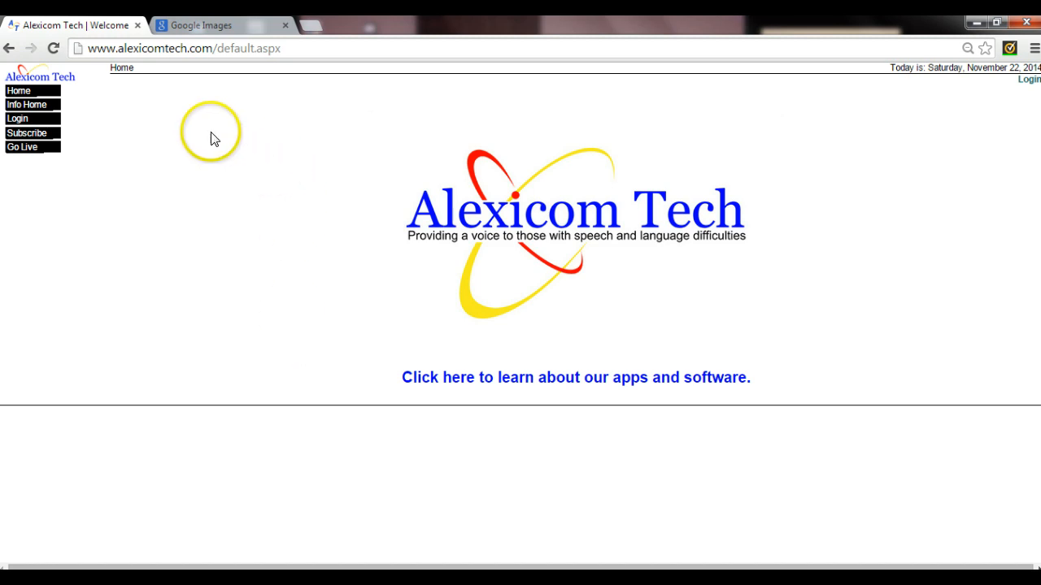
mouse_move(47, 118)
left_click(82, 120)
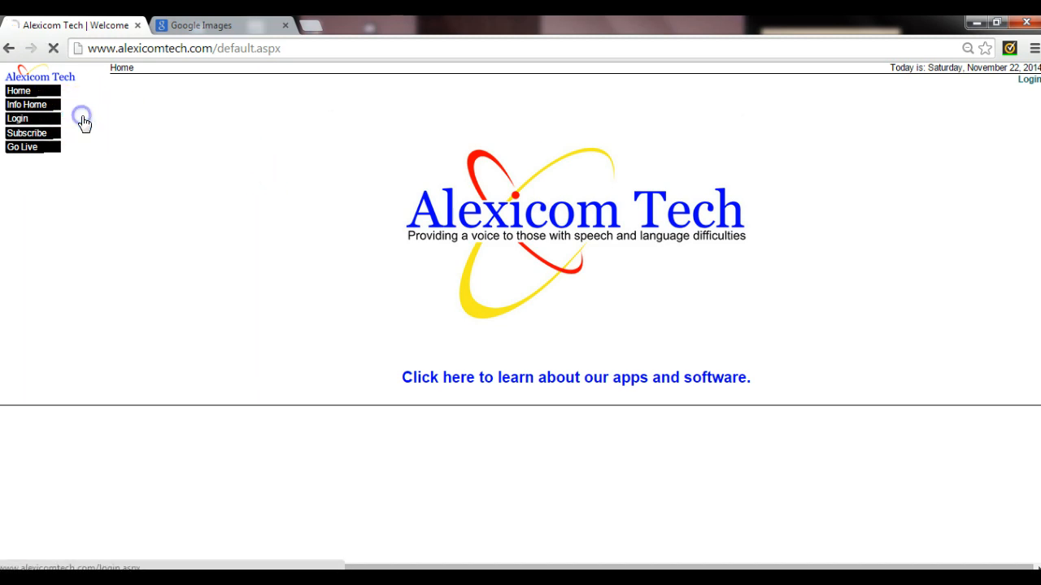
left_click(189, 118)
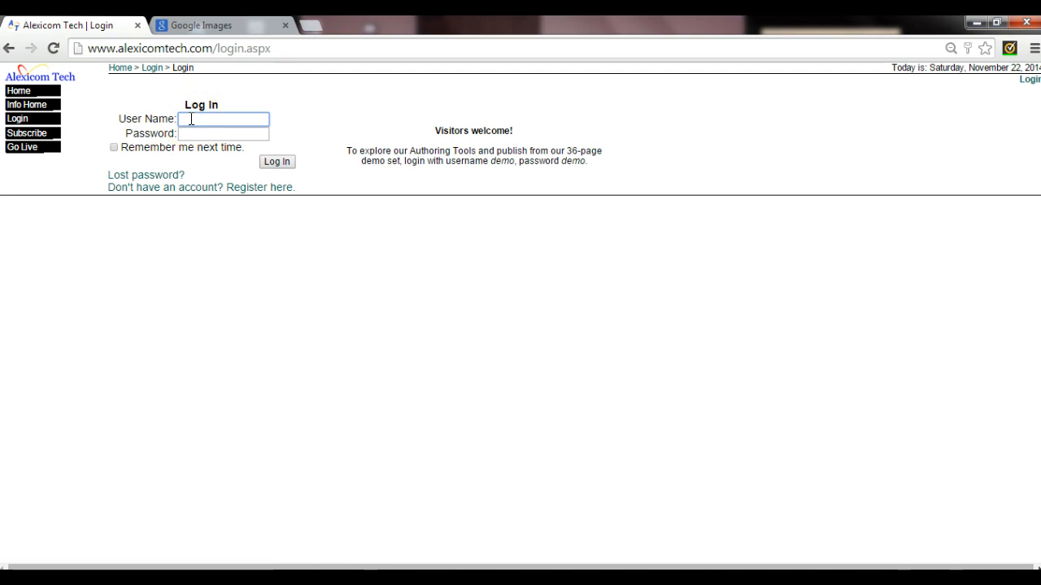
type("Vide")
left_click(198, 137)
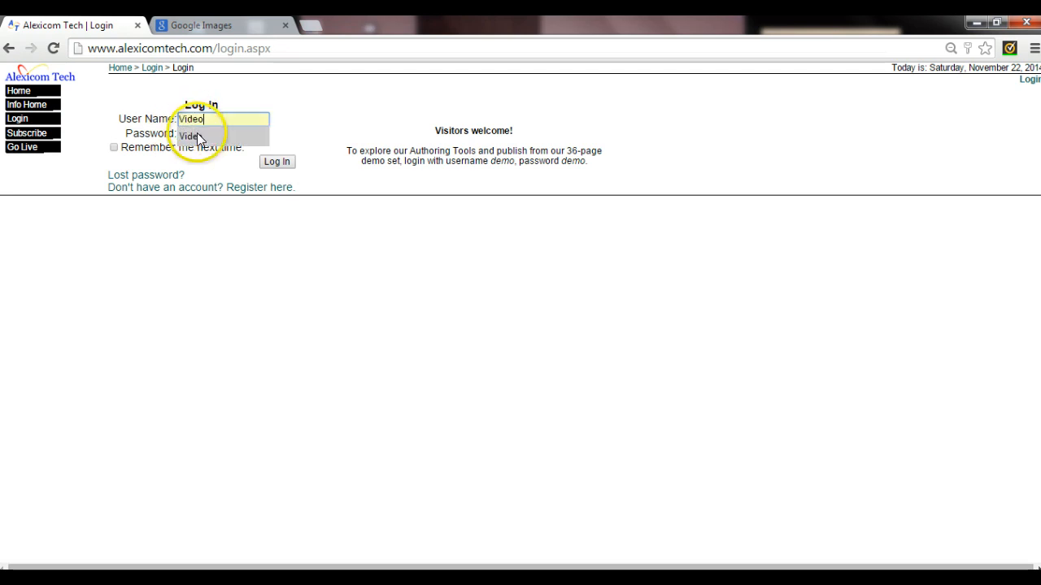
left_click(198, 134)
type("•••••••")
left_click(276, 163)
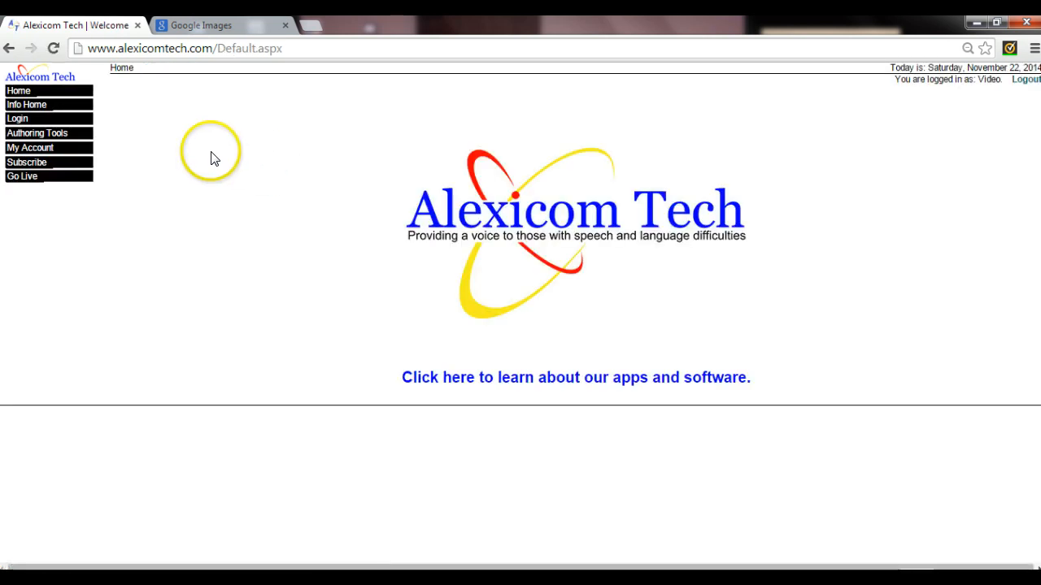
mouse_move(80, 140)
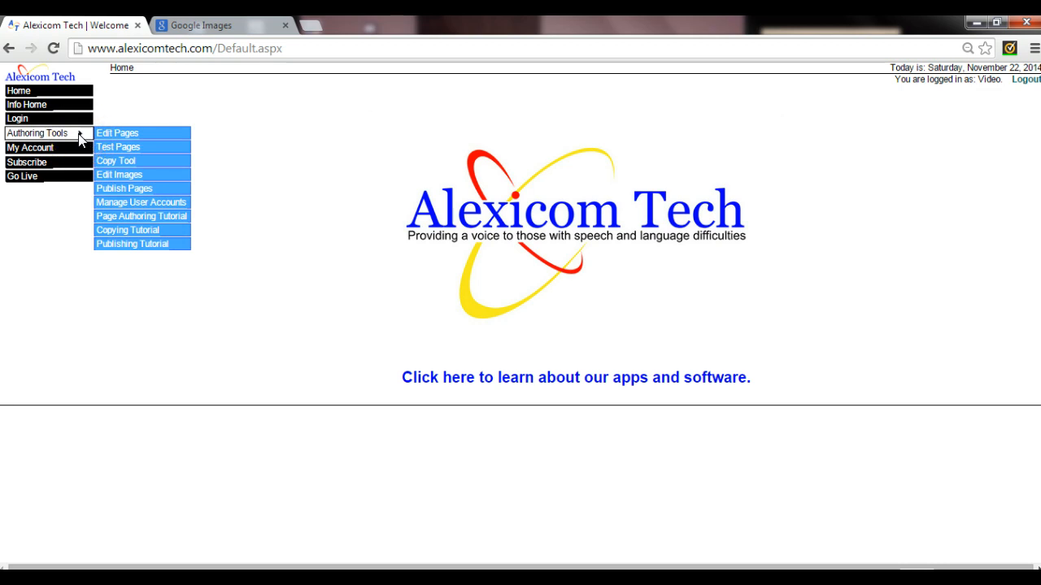
left_click(161, 147)
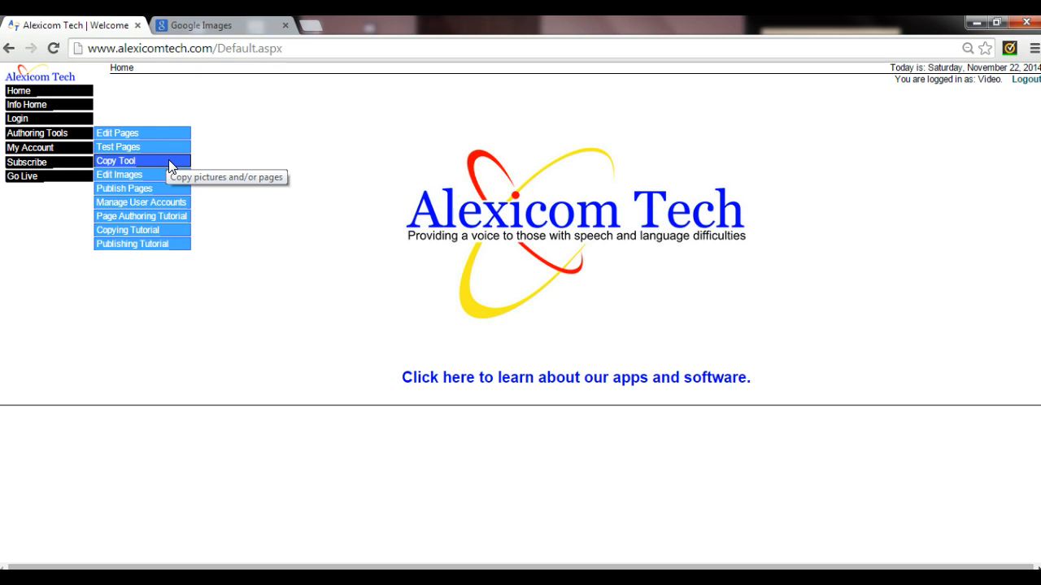
left_click(171, 178)
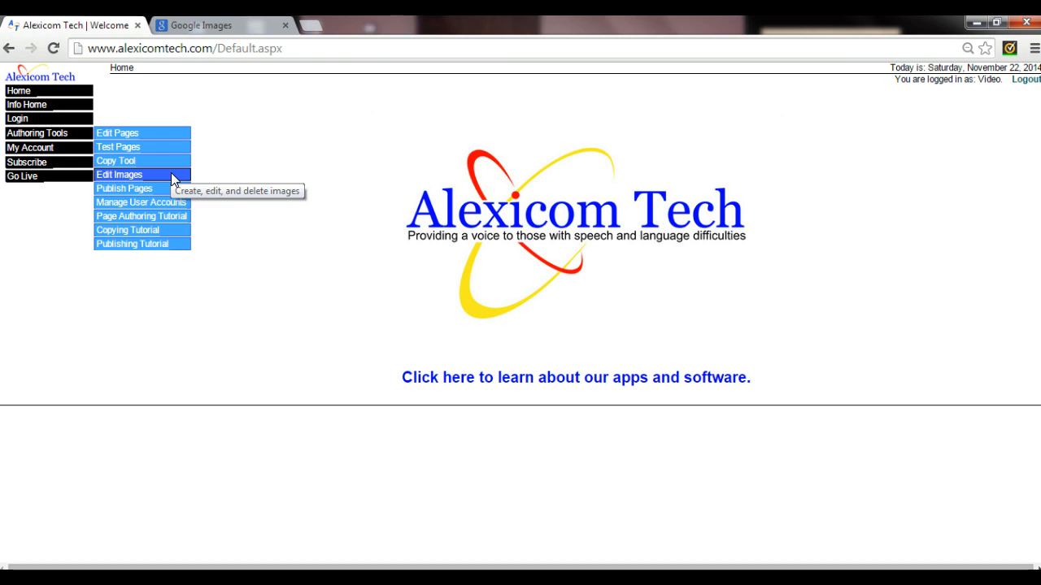
left_click(172, 187)
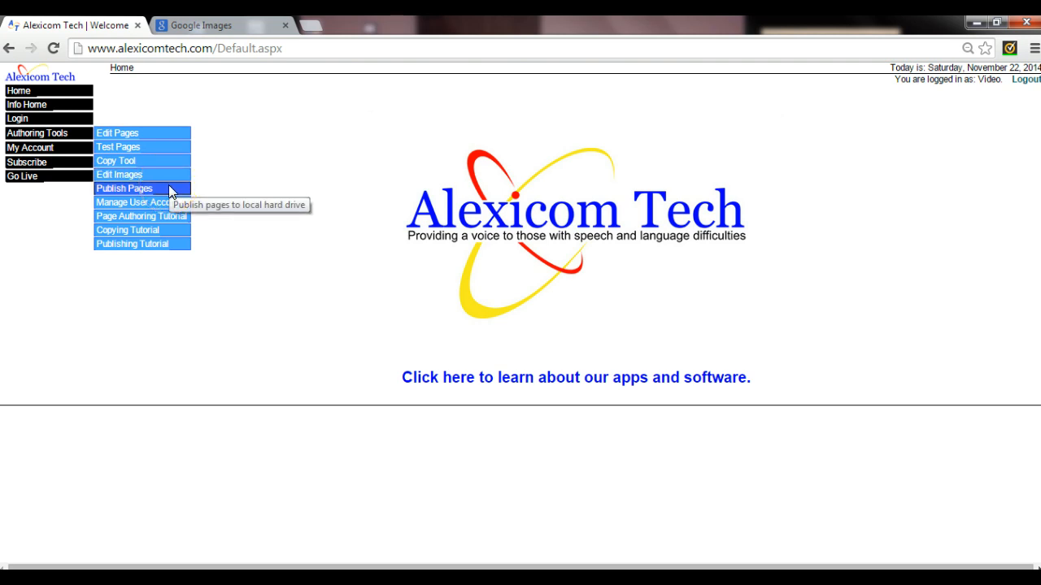
left_click(167, 187)
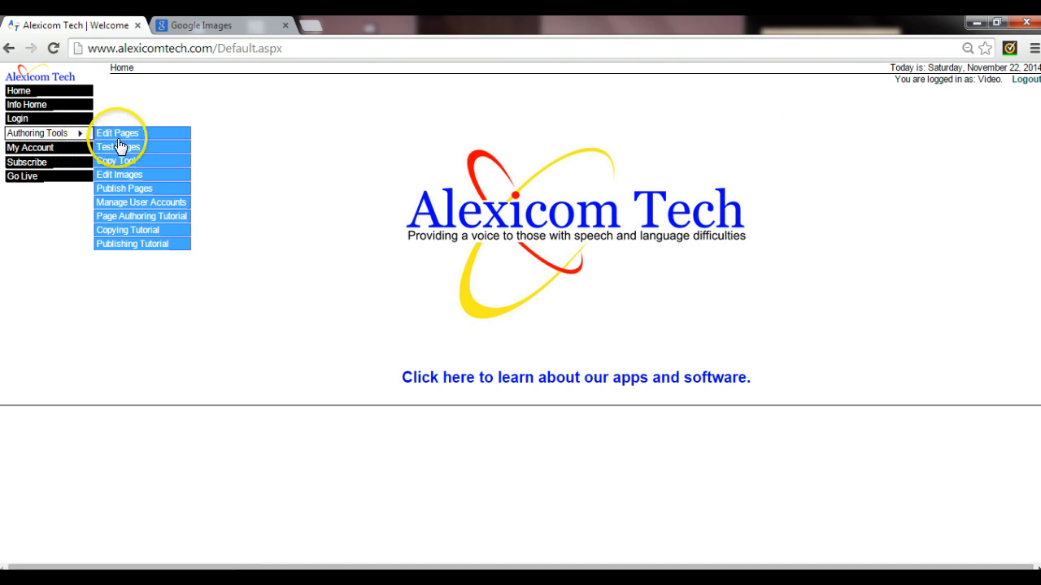
left_click(188, 204)
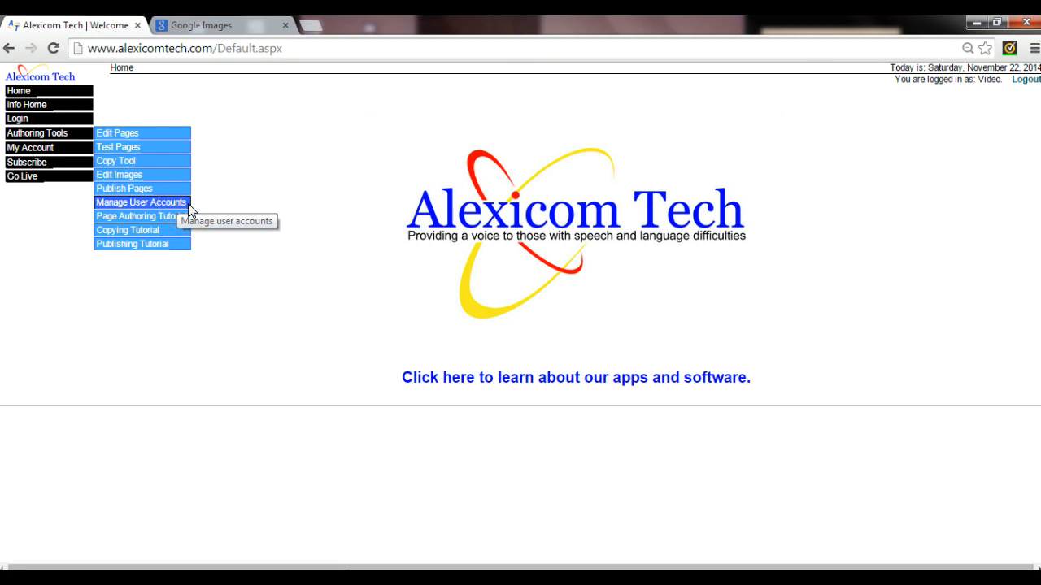
left_click(175, 244)
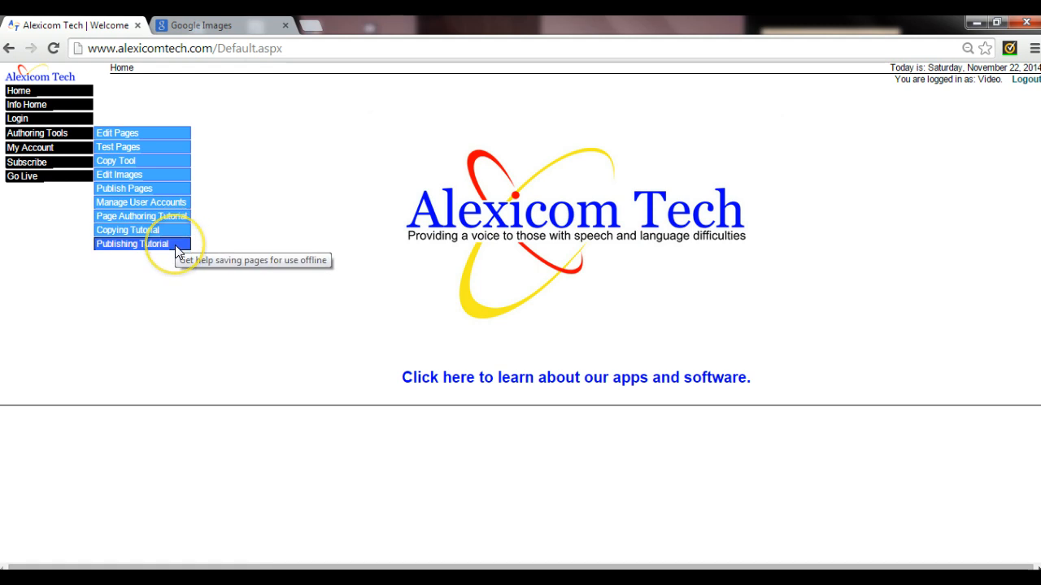
Step: Open the Edit Pages authoring tool and select the client video
left_click(138, 136)
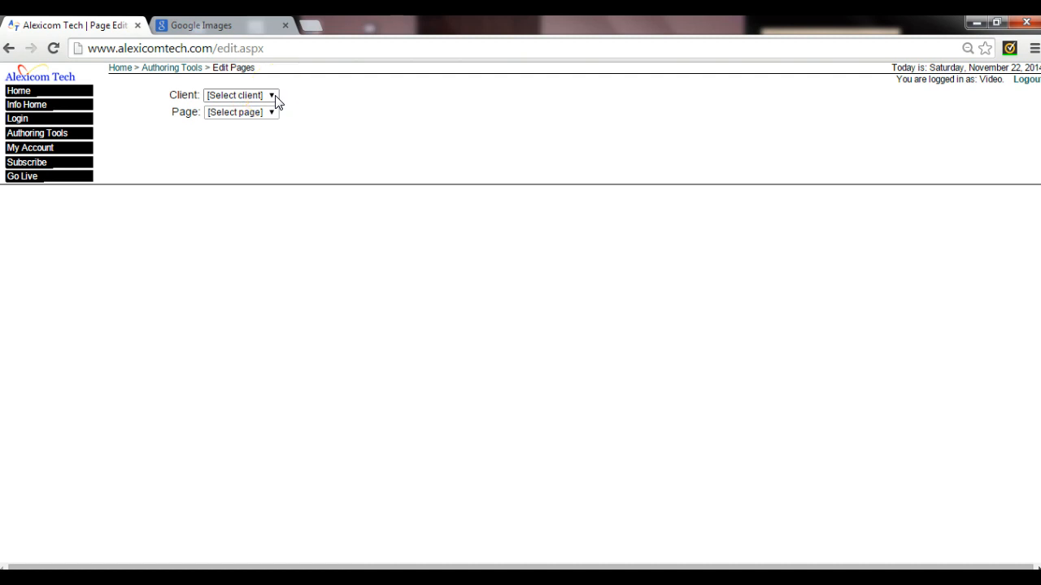
left_click(275, 97)
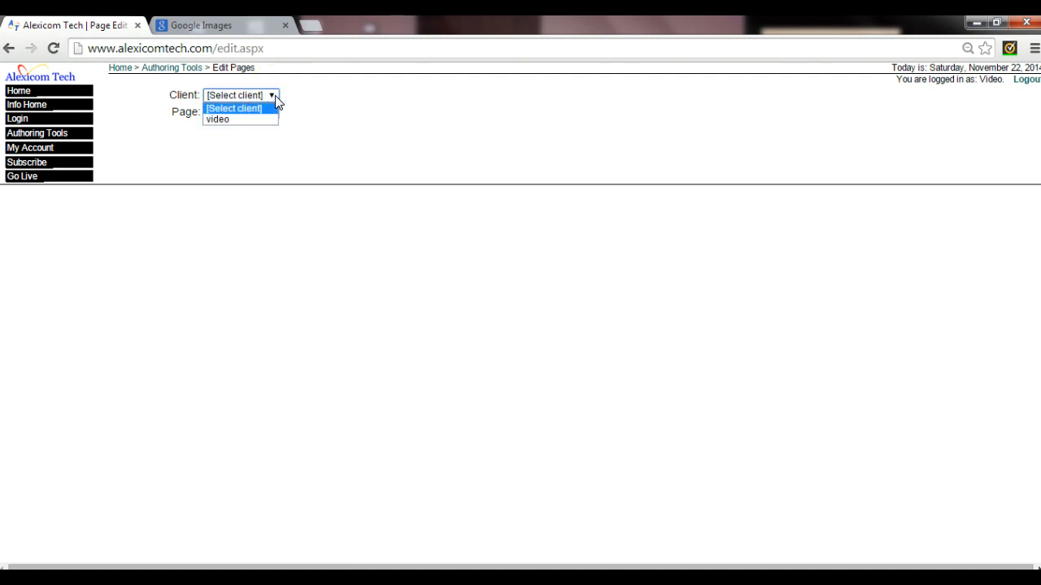
left_click(272, 122)
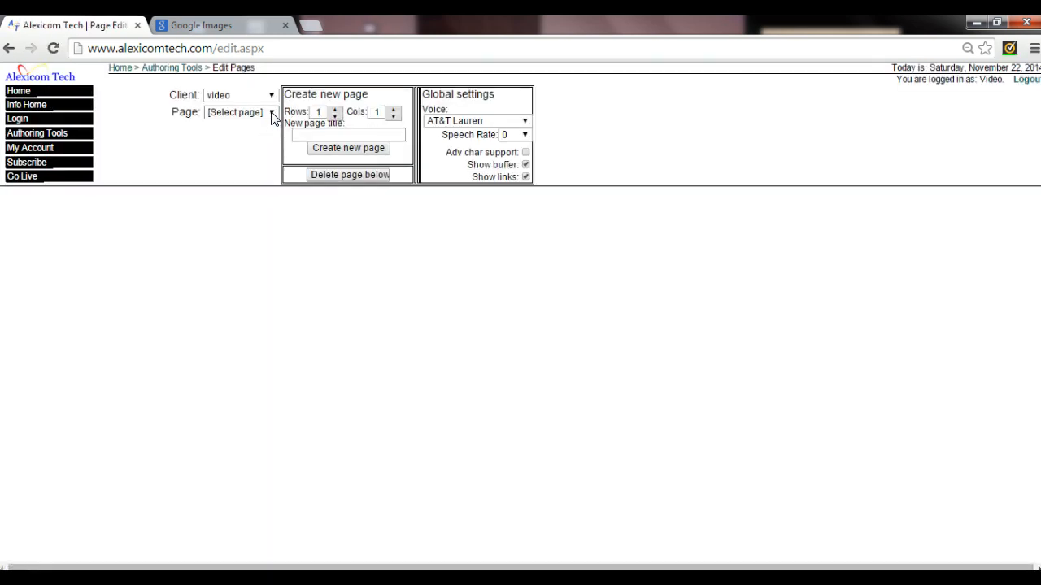
left_click(271, 113)
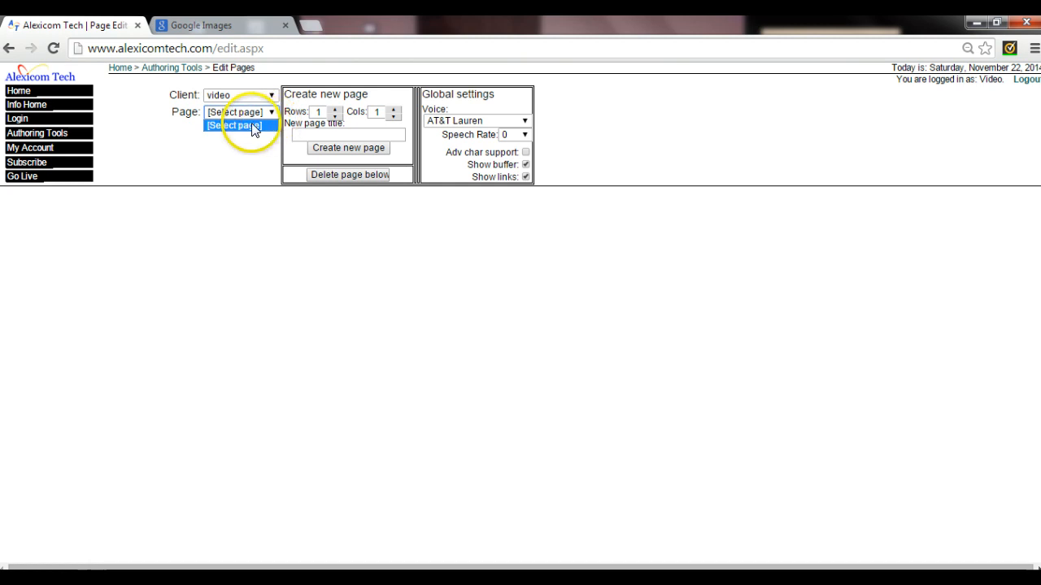
mouse_move(90, 132)
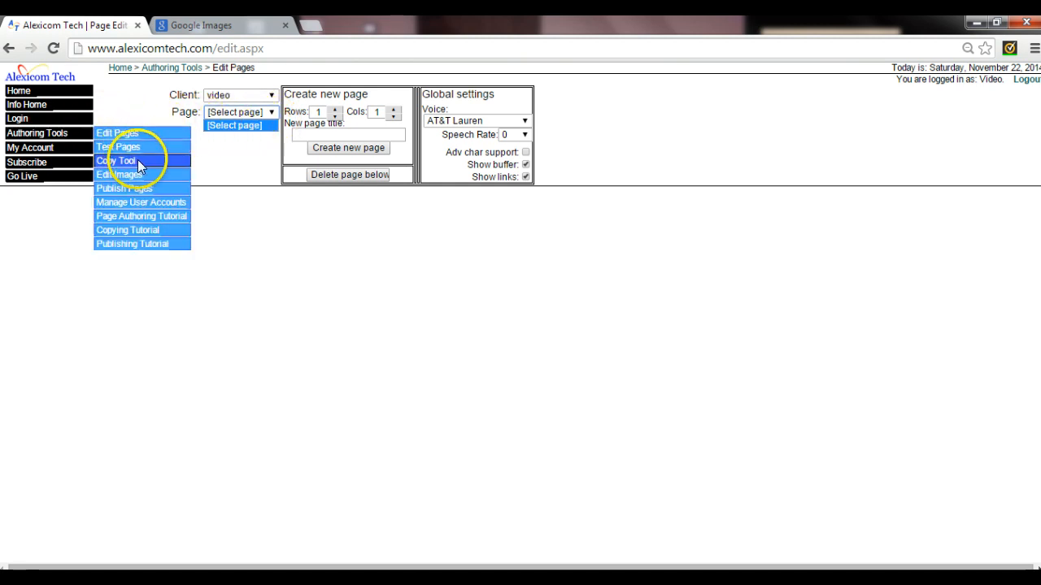
left_click(219, 151)
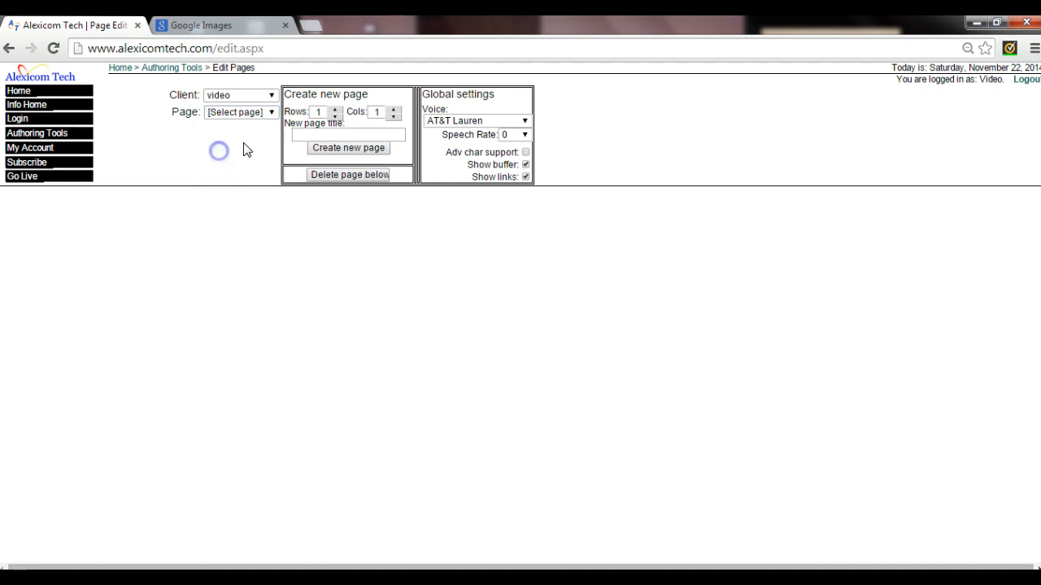
Step: Set the new page's size to 4 rows and 4 columns and enter 1Home as its title
left_click(335, 109)
left_click(335, 109)
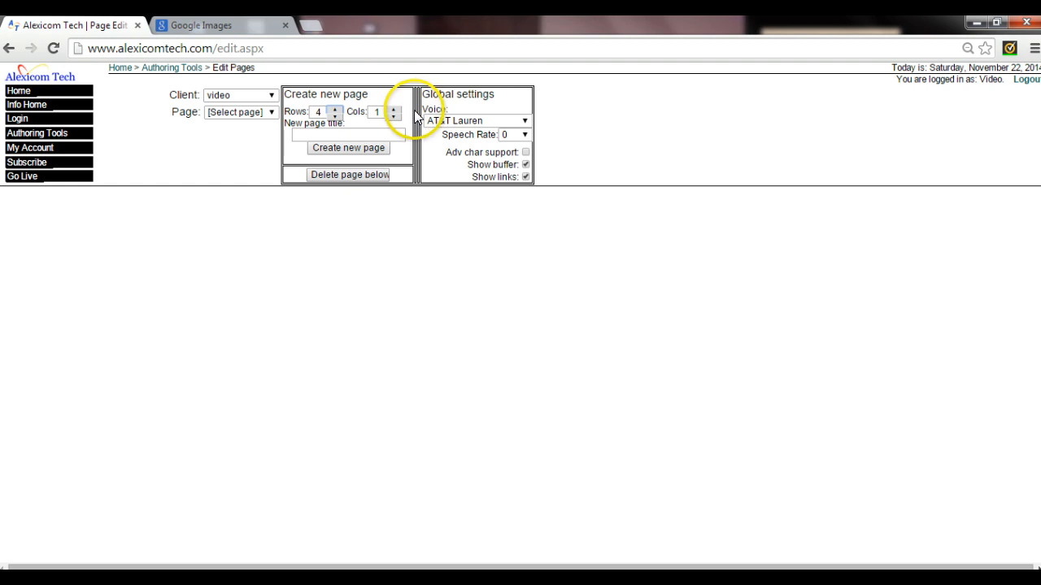
left_click(393, 109)
left_click(393, 109)
left_click(393, 109)
left_click(370, 134)
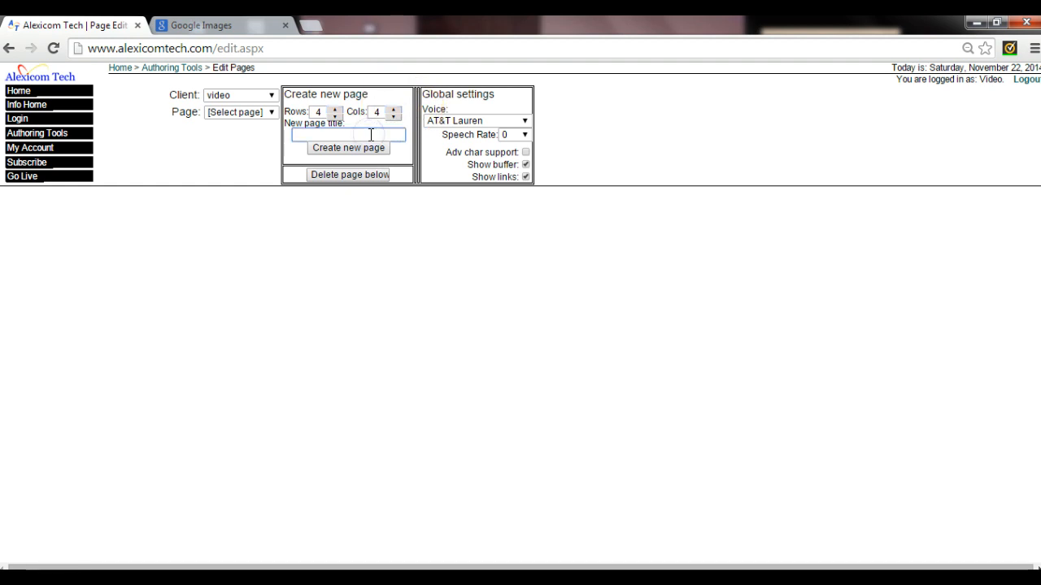
type("1Home")
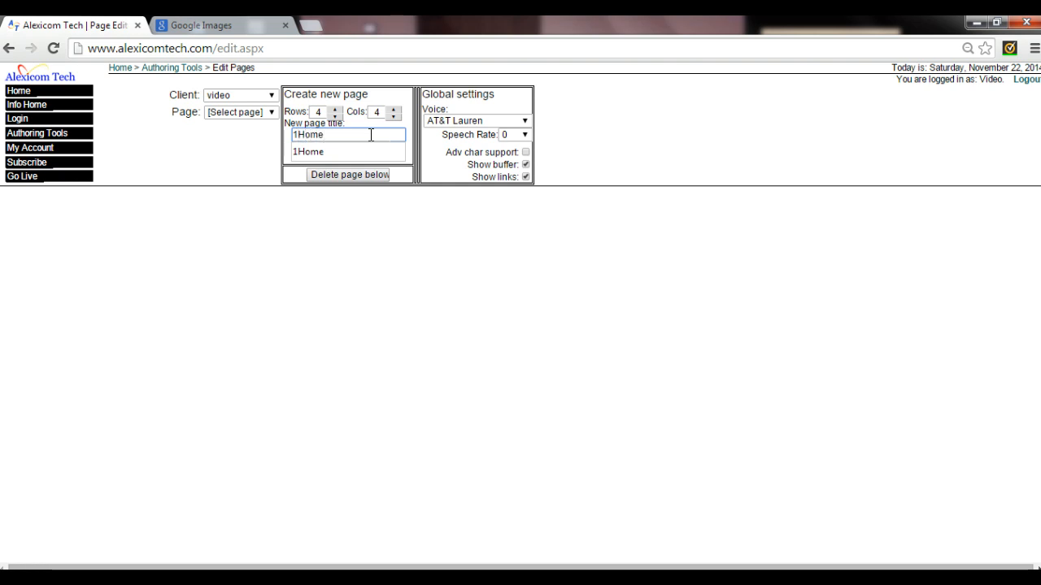
left_click(372, 152)
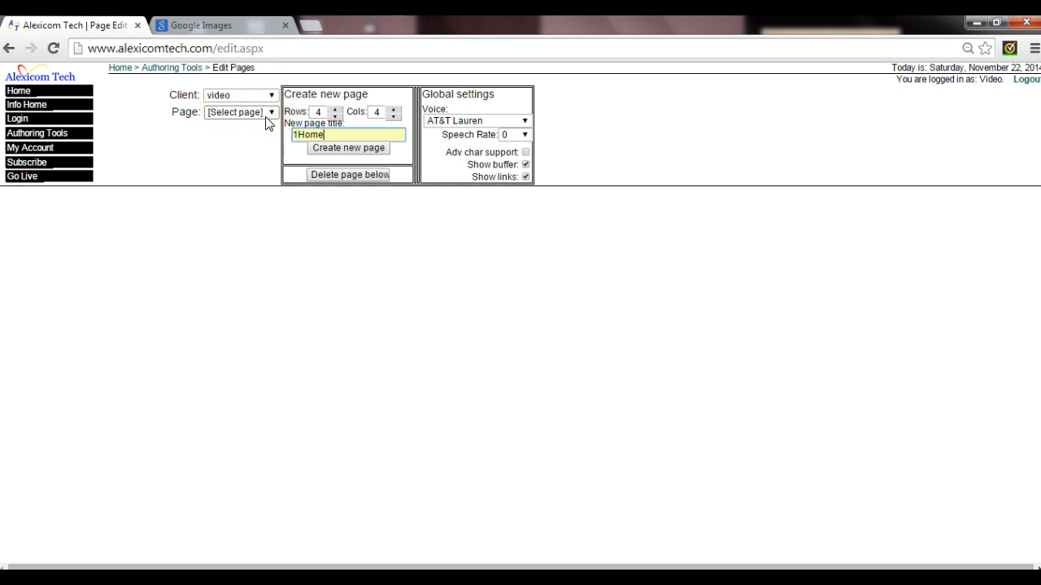
Step: Look through the available voices, choosing AT&T Lauren, and view the speech rate options
left_click(523, 122)
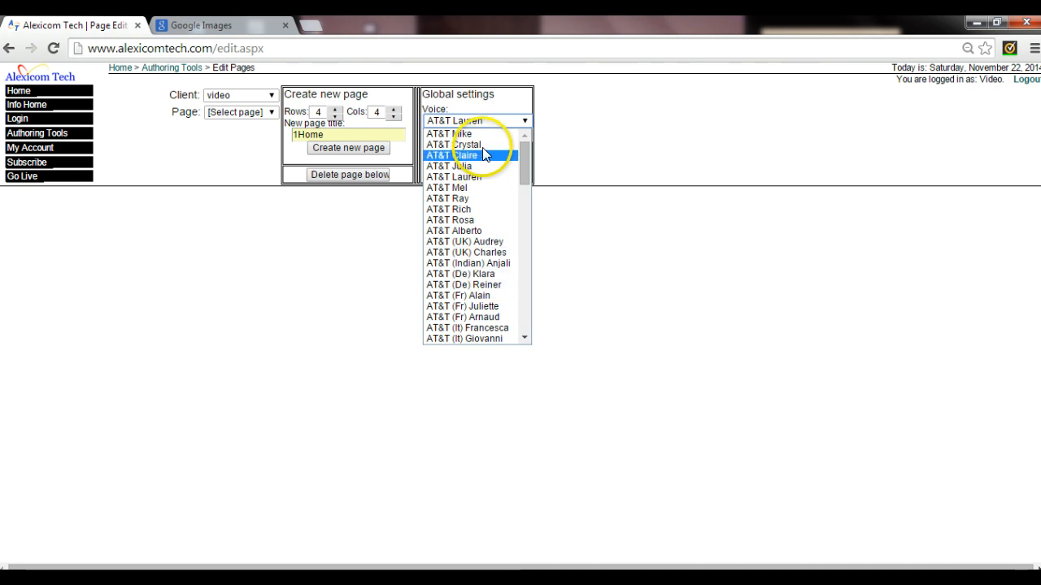
left_click(480, 177)
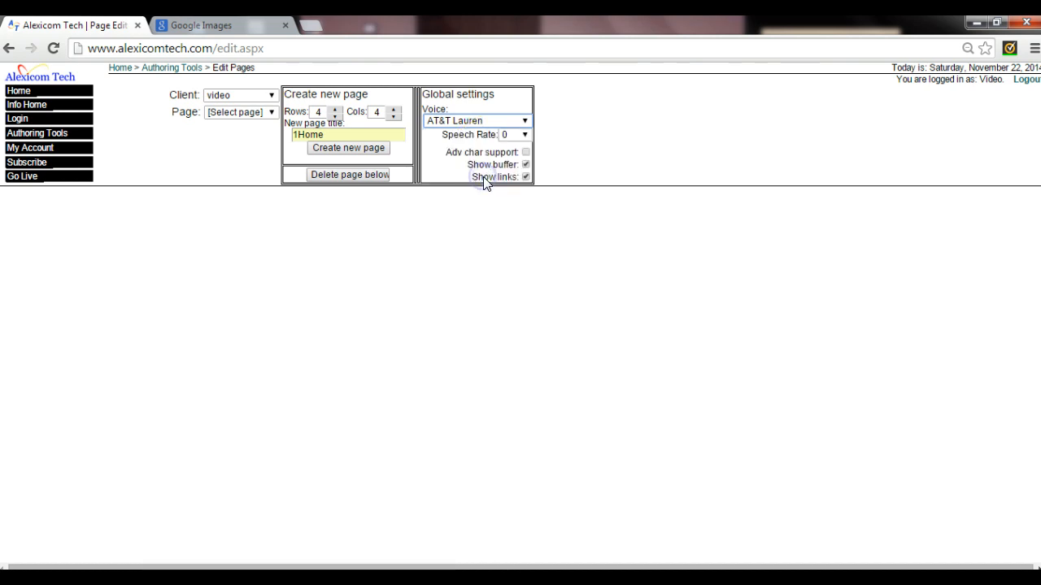
left_click(524, 136)
left_click(525, 137)
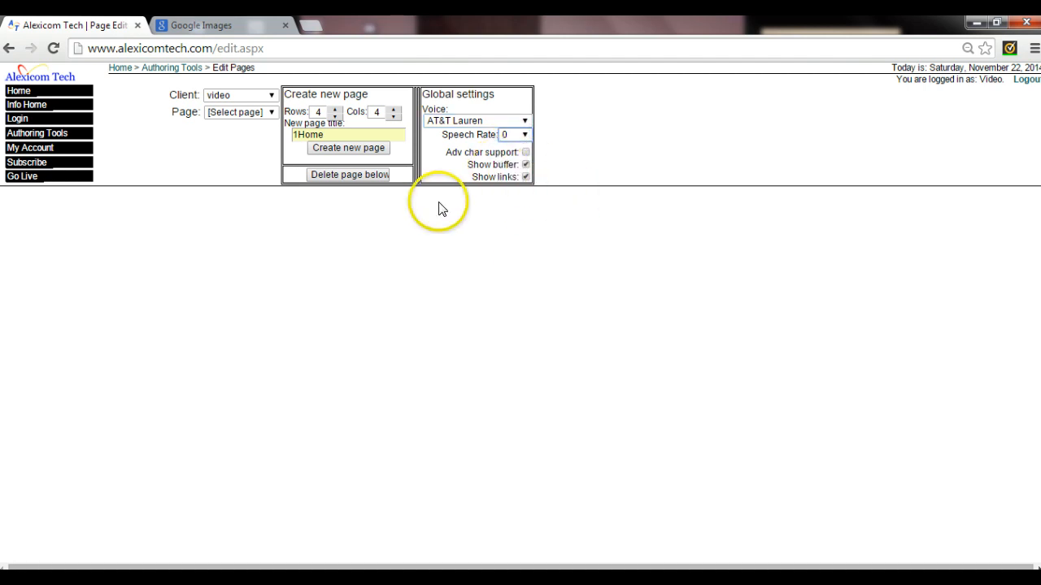
left_click(482, 199)
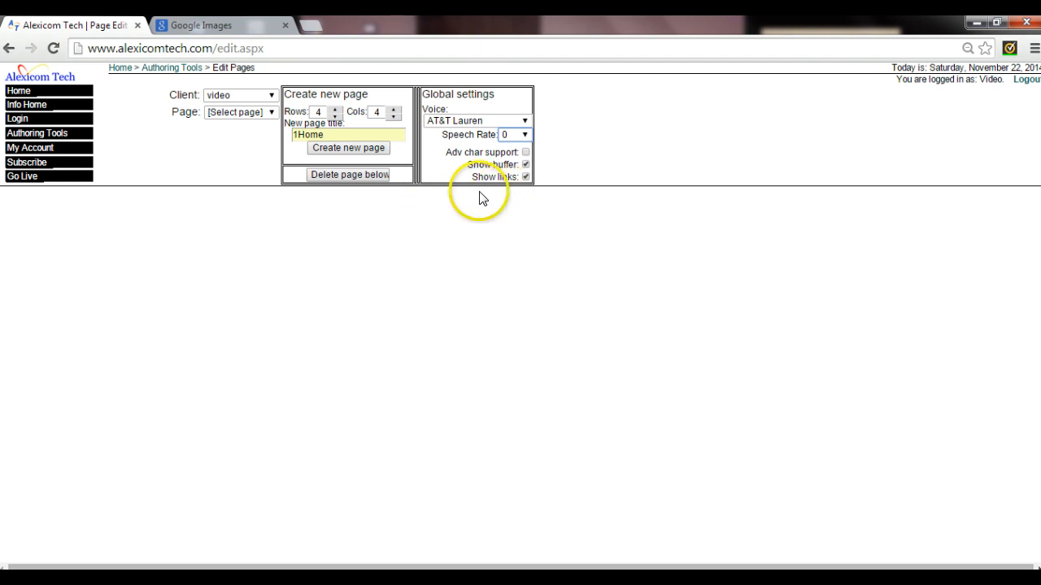
Step: Turn the Show links global setting off and back on
left_click(525, 177)
left_click(525, 178)
left_click(559, 307)
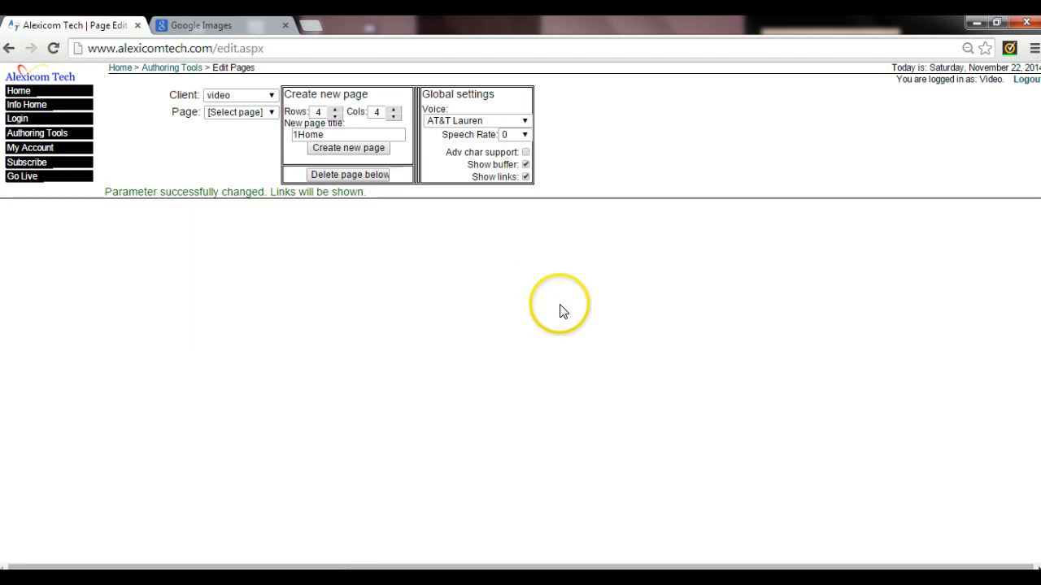
left_click(549, 307)
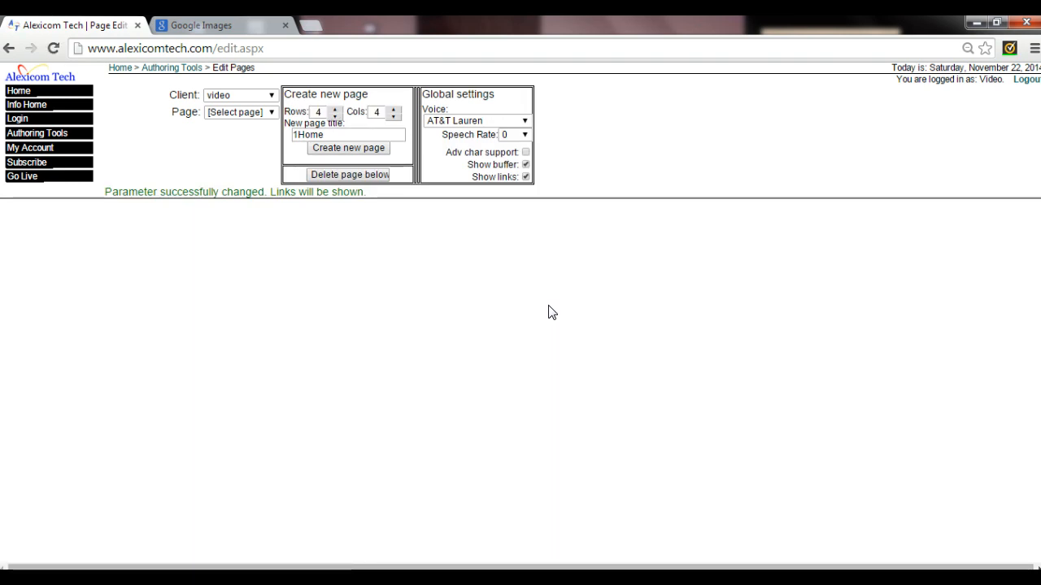
left_click(367, 306)
left_click(604, 288)
left_click(416, 254)
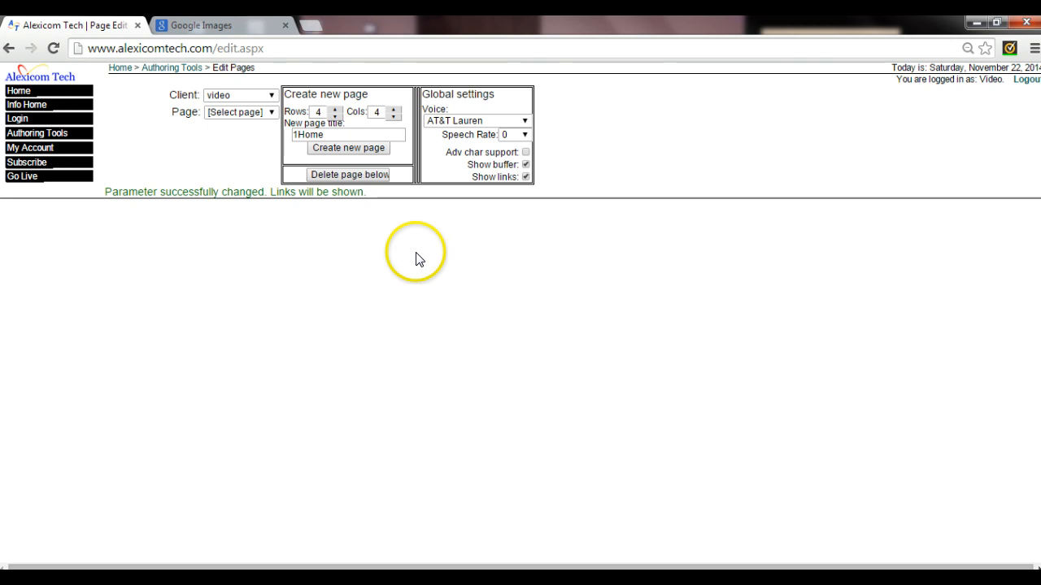
Step: Create the 1Home page from the entered settings and open it for editing
left_click(375, 152)
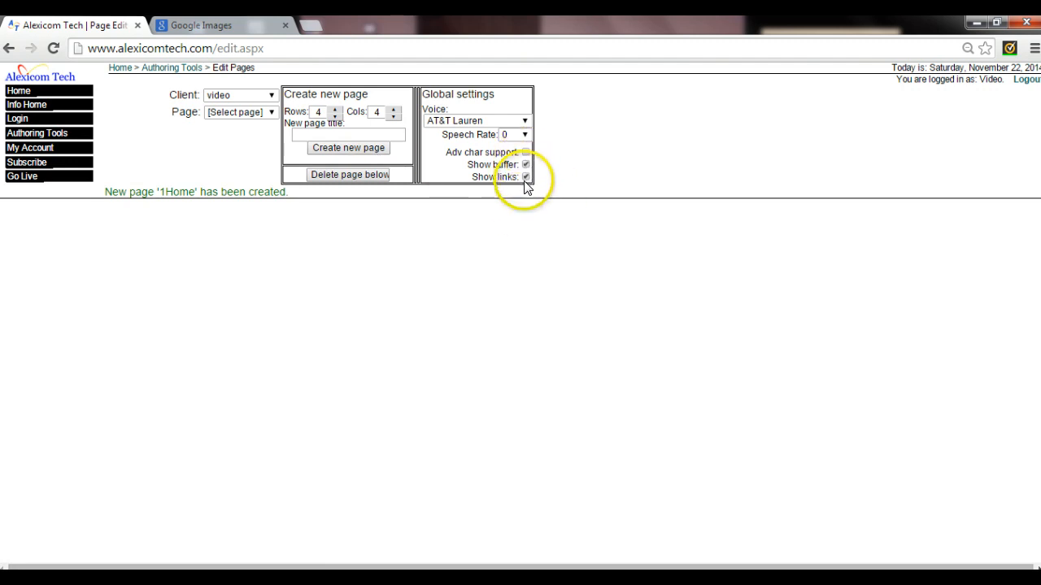
left_click(526, 164)
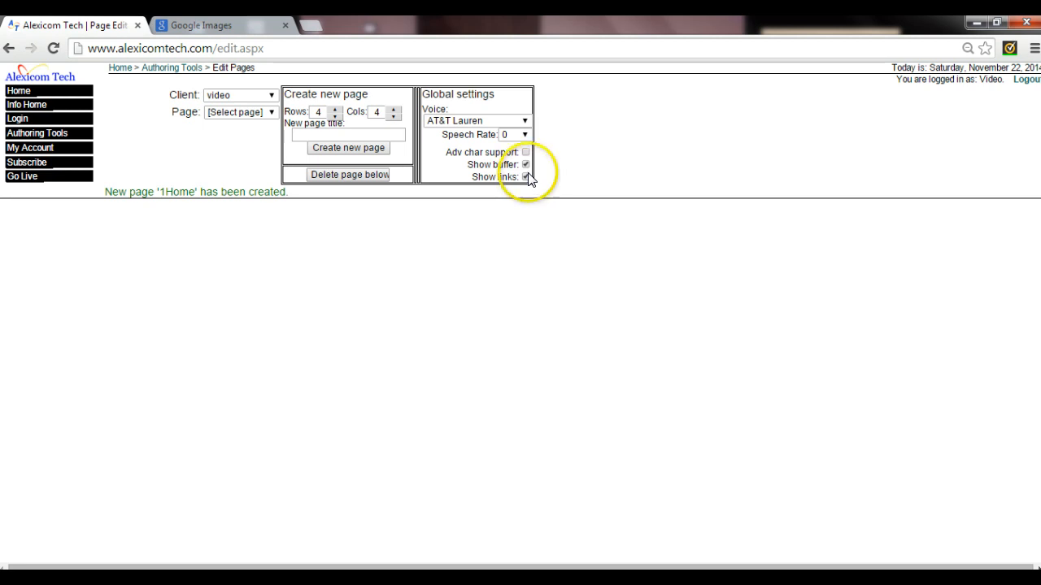
left_click(271, 114)
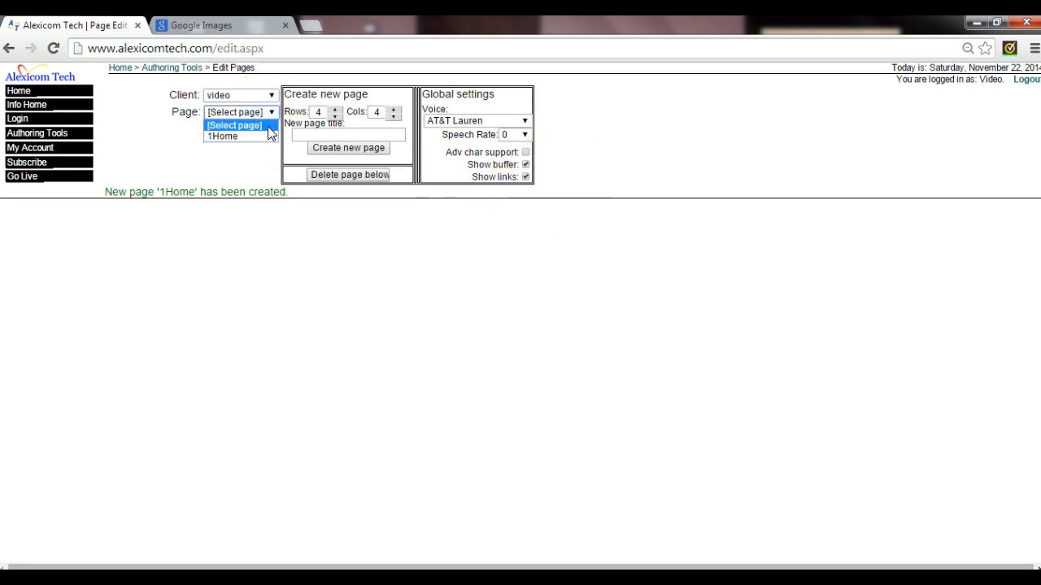
left_click(271, 137)
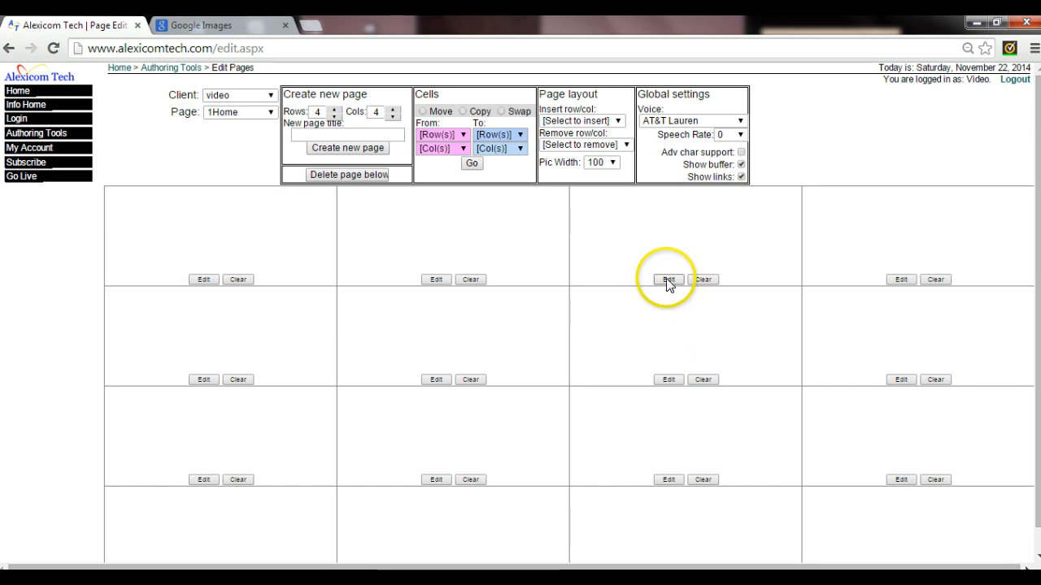
Step: Open the first cell of the page for editing and look through its server image, label, spoken text and link options
left_click(203, 279)
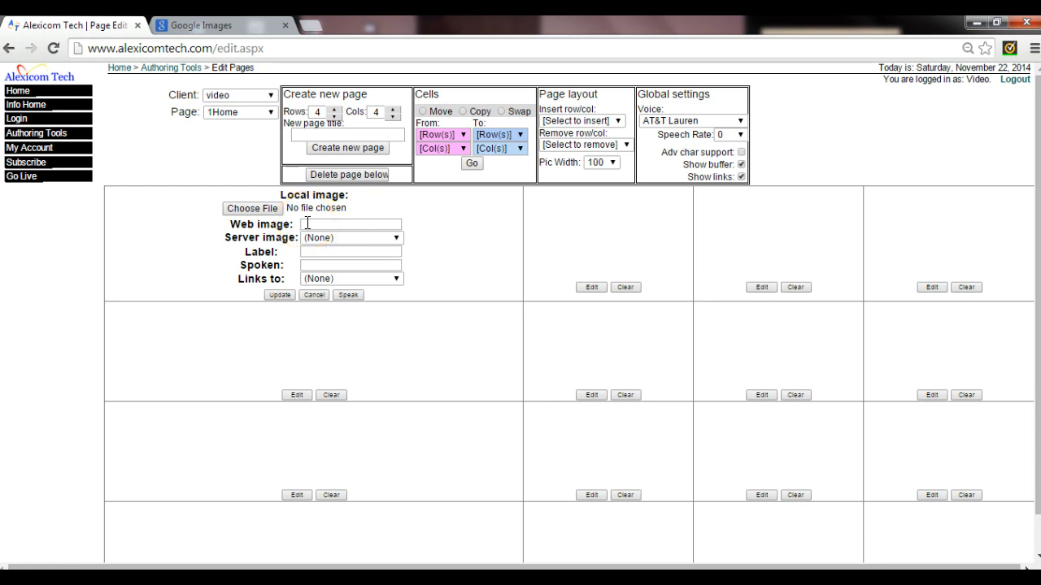
left_click(397, 239)
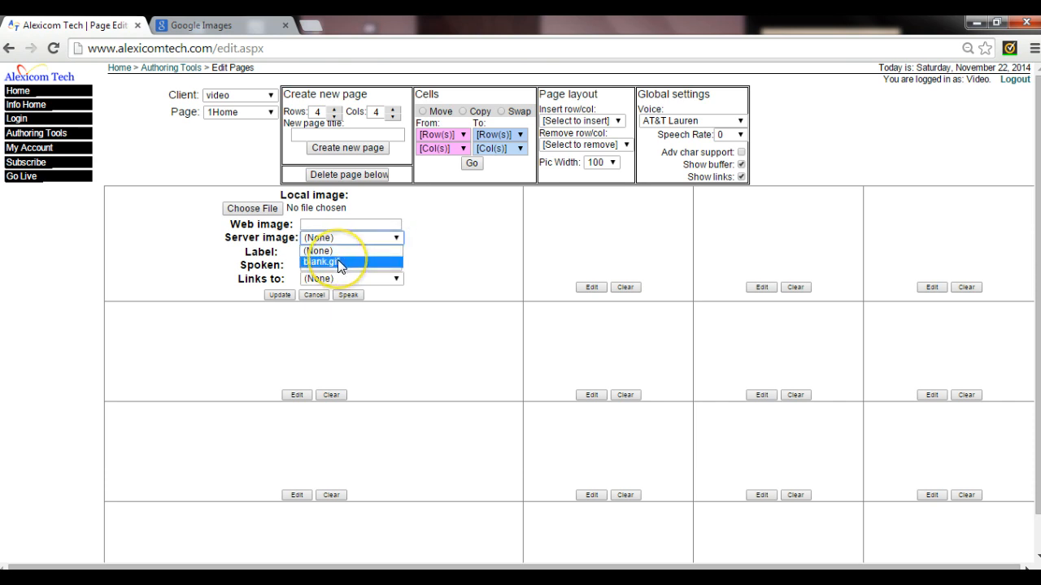
mouse_move(80, 139)
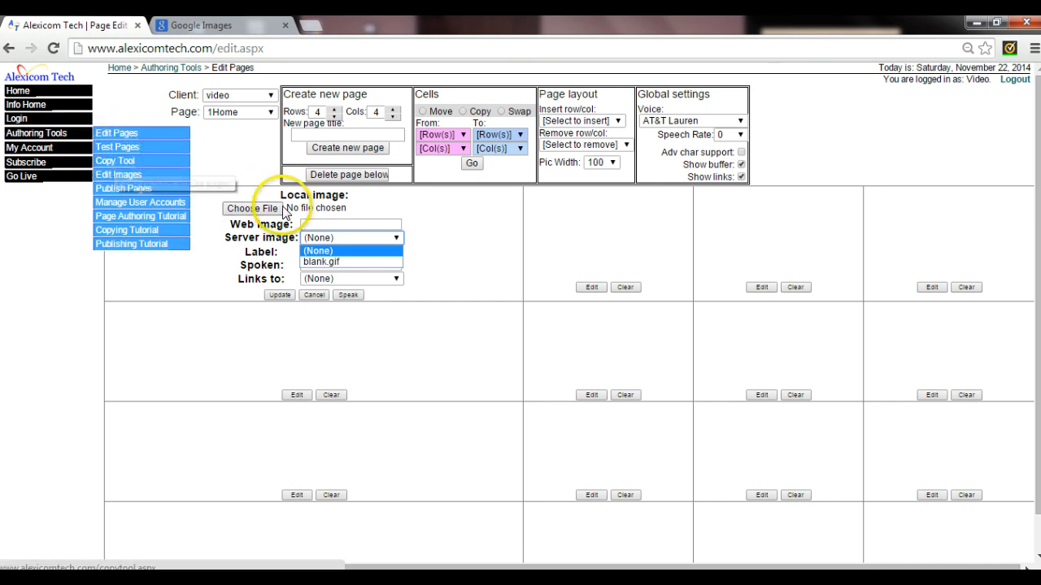
left_click(461, 244)
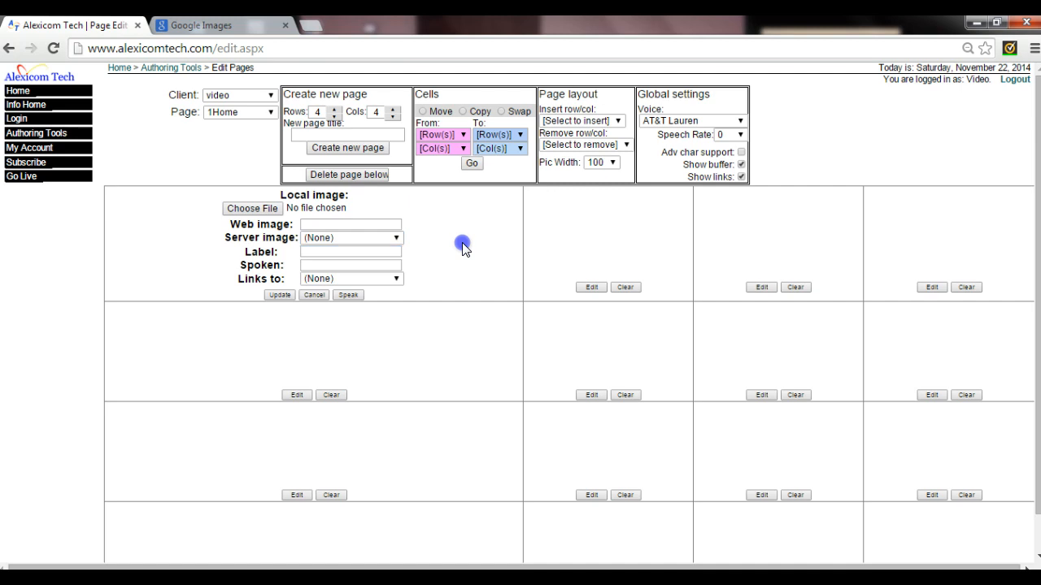
left_click(330, 252)
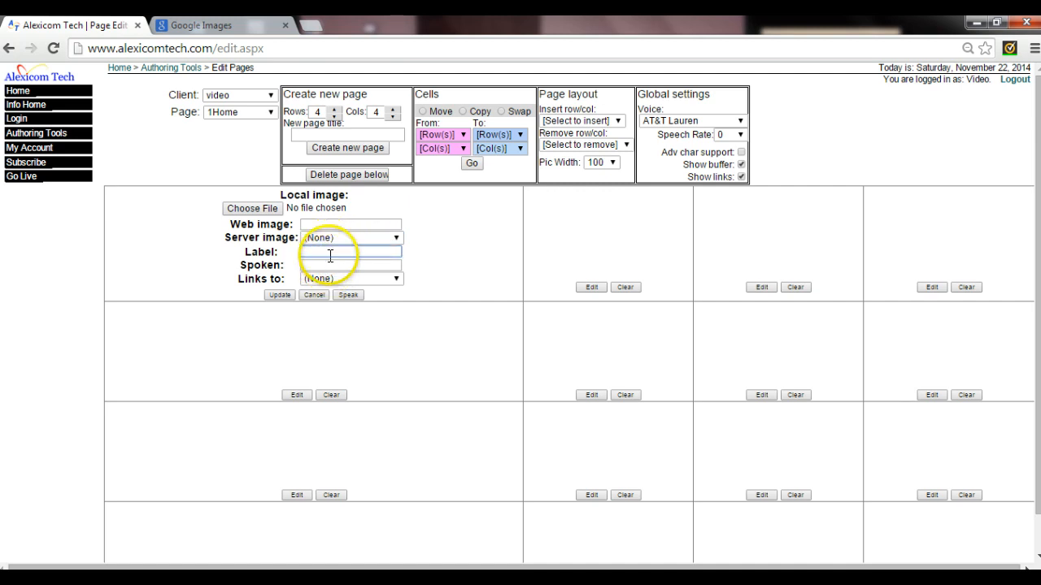
left_click(326, 265)
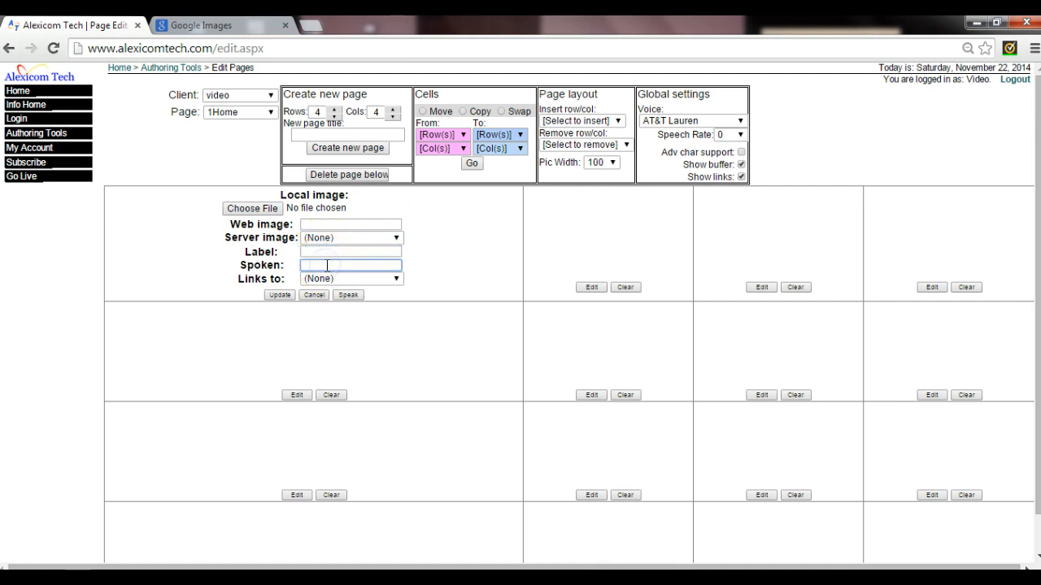
left_click(398, 279)
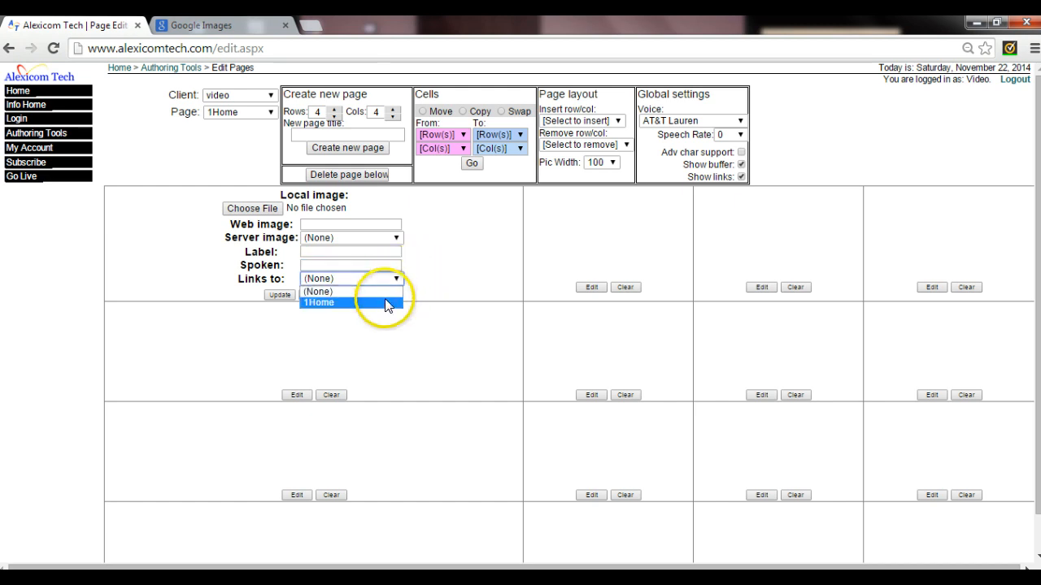
left_click(448, 292)
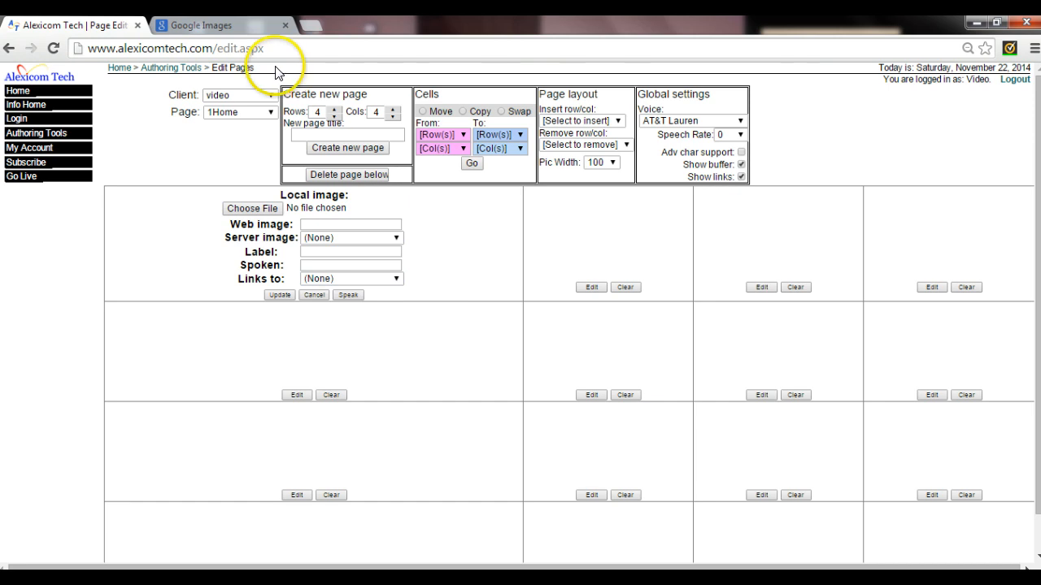
Step: Switch to Google Images, search for food and limit the results to medium-sized images
left_click(222, 26)
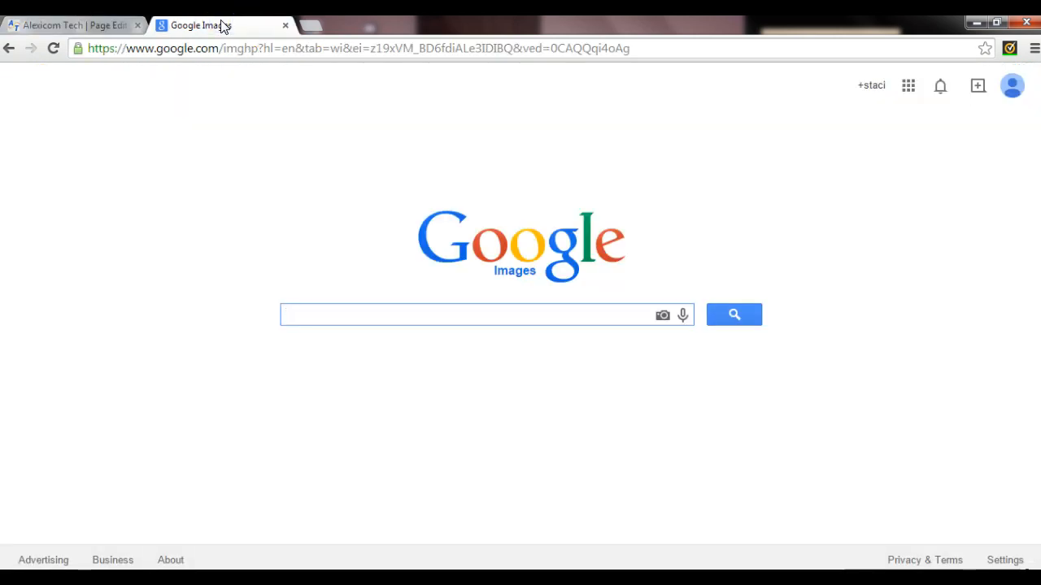
type("food")
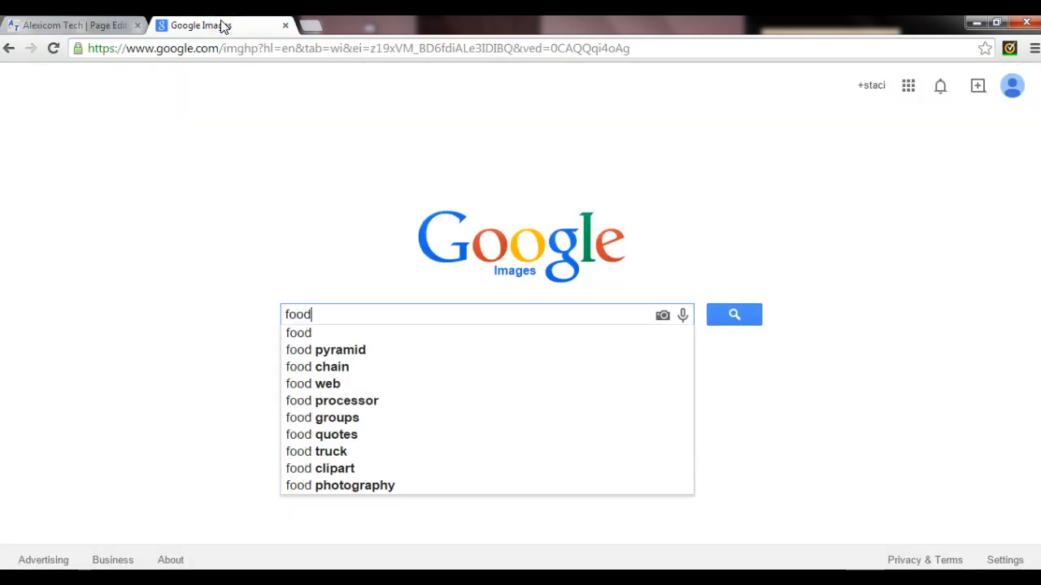
left_click(744, 326)
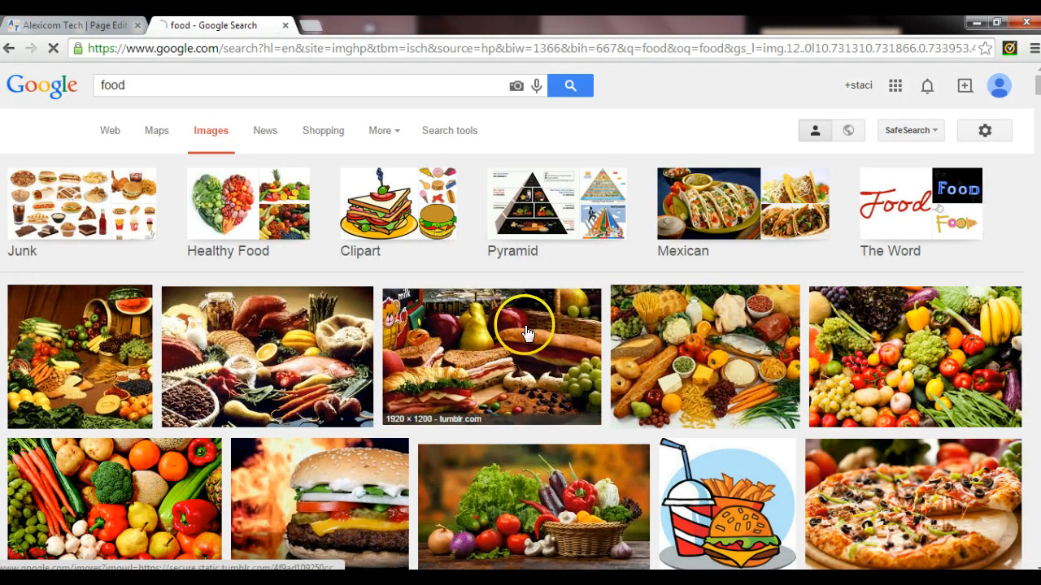
left_click(457, 131)
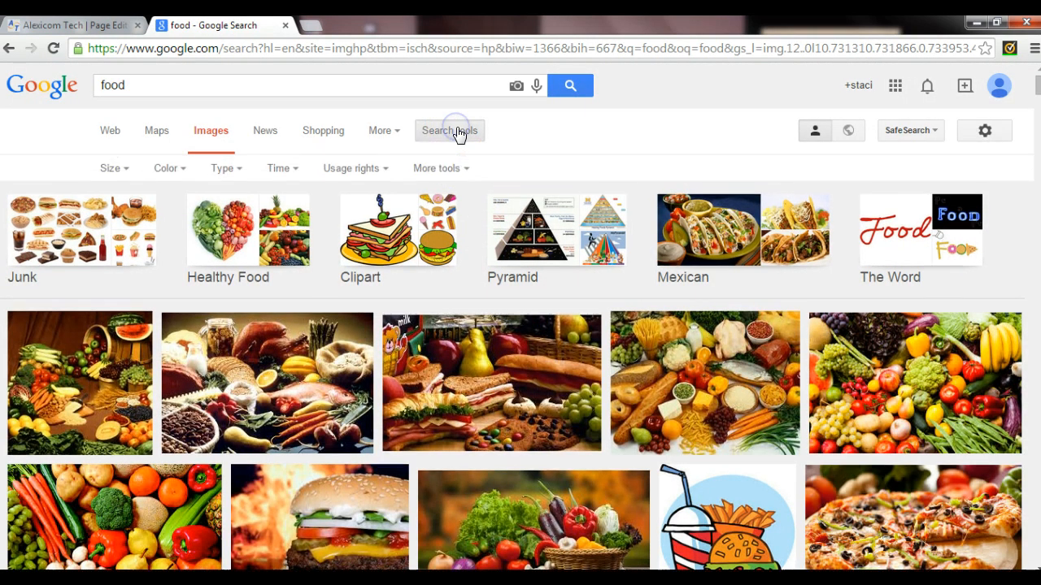
left_click(116, 169)
left_click(122, 238)
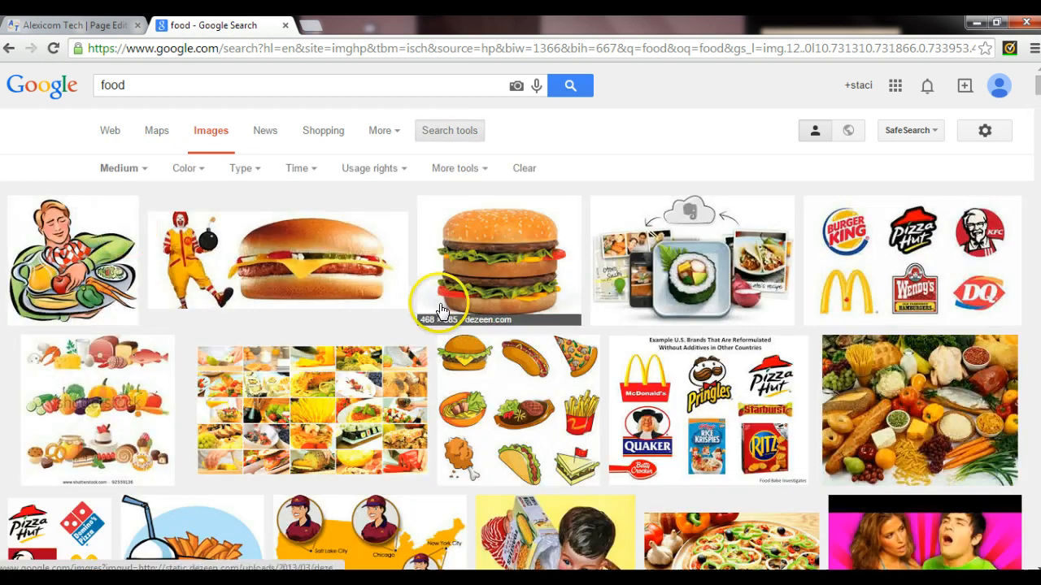
Step: Open the clipart image of nine fast food items at full size and copy its web address
left_click(500, 423)
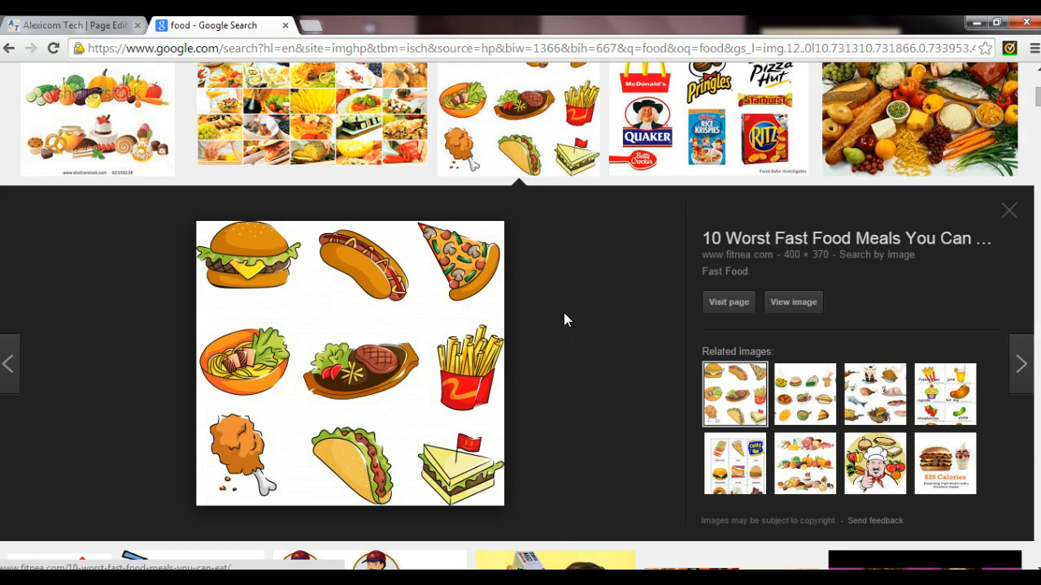
left_click(789, 305)
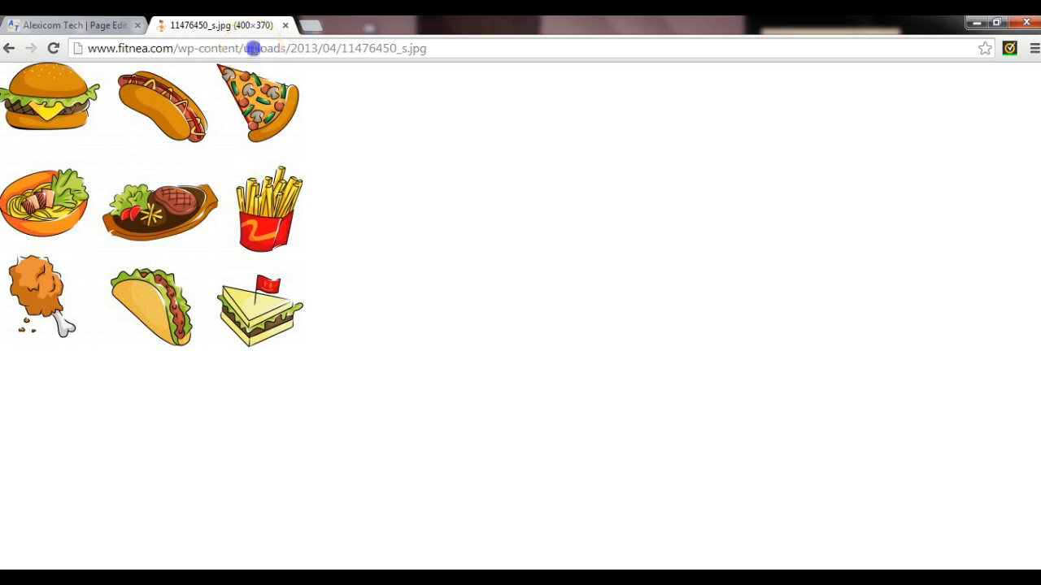
left_click(254, 49)
right_click(253, 48)
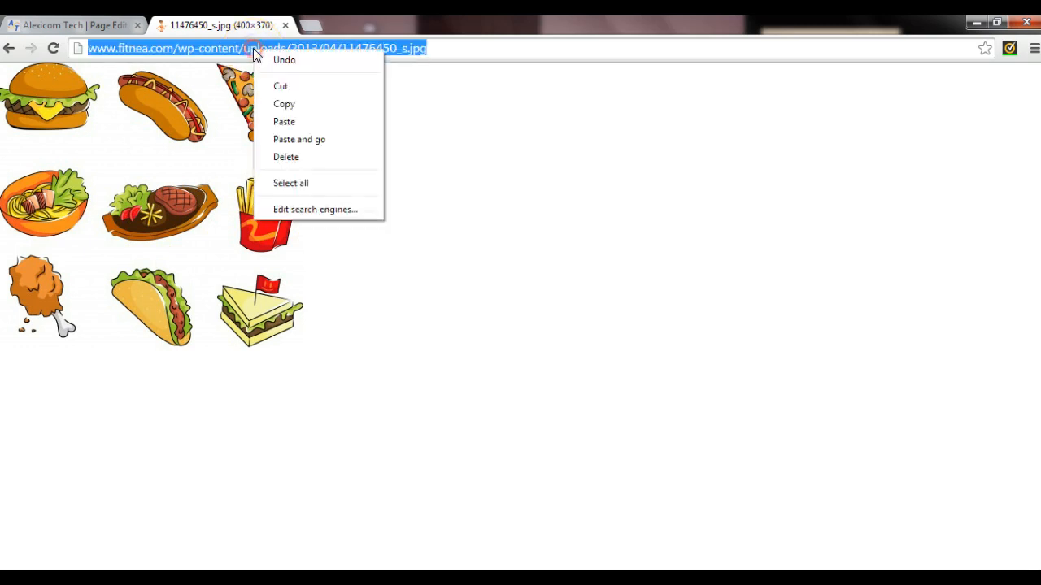
left_click(282, 104)
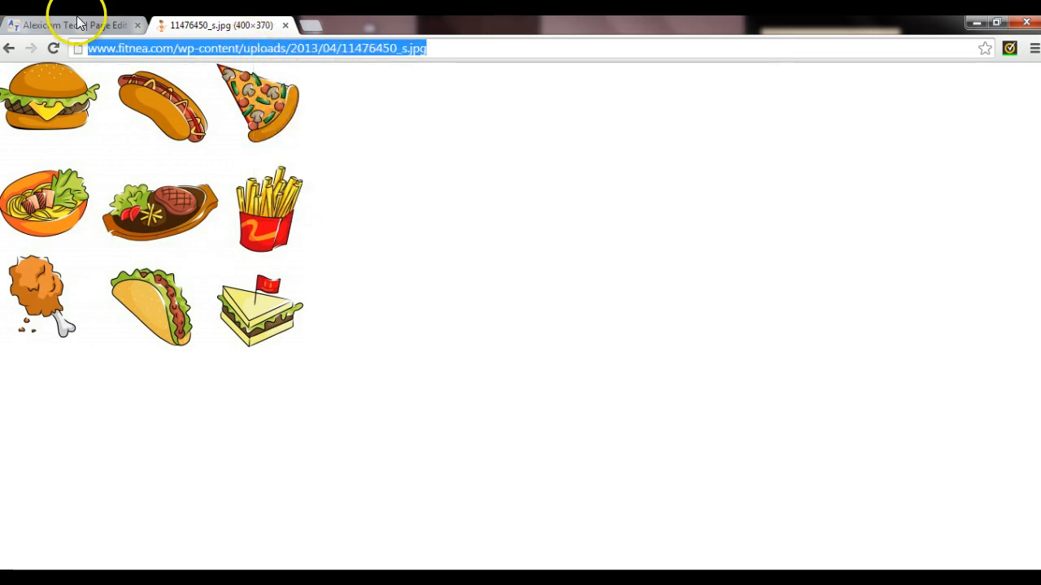
Step: Return to the Alexicom Tech page editor and paste the copied address as the first cell's web image
left_click(78, 23)
left_click(307, 223)
right_click(307, 223)
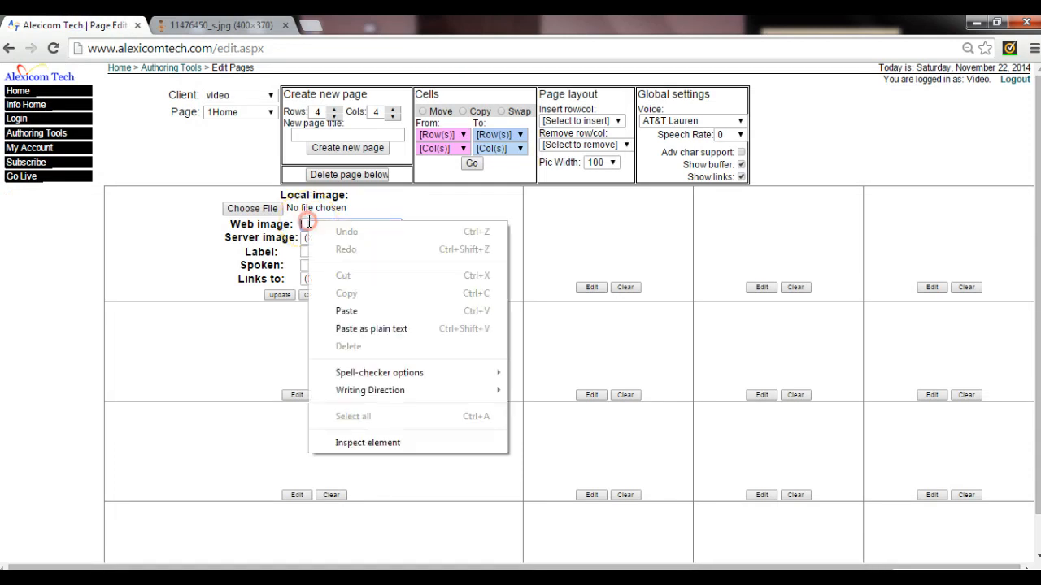
left_click(363, 312)
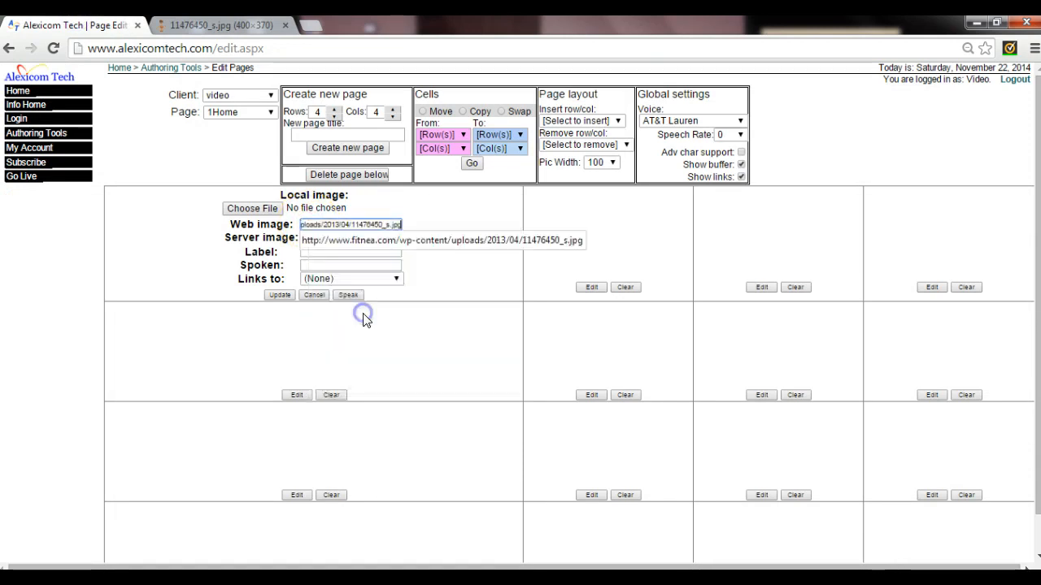
Step: Label the first cell Food and set its spoken text to I'm hungry
left_click(320, 252)
type("F")
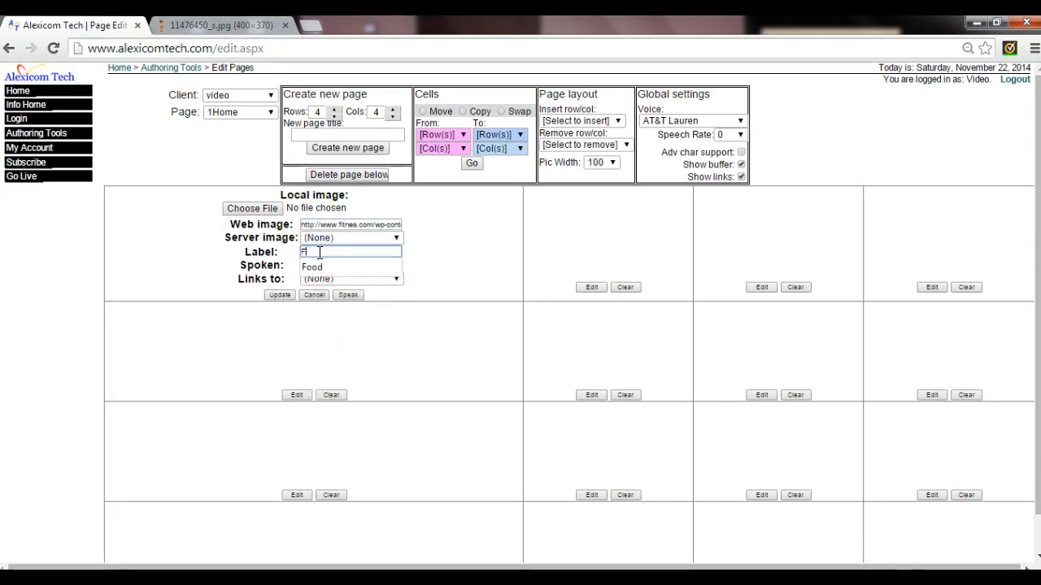
type("ood")
left_click(323, 266)
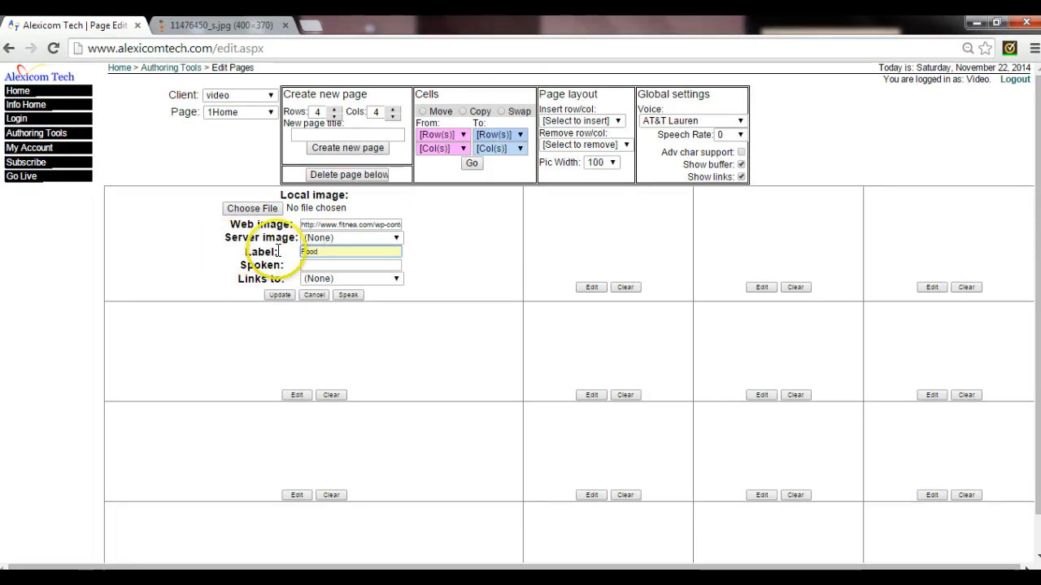
left_click(323, 265)
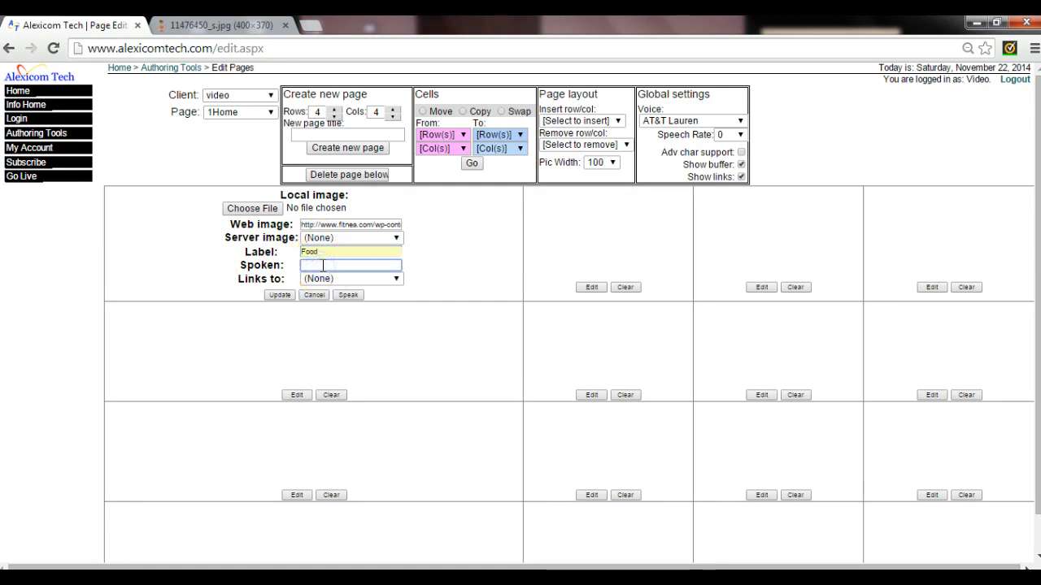
type("I")
left_click(324, 281)
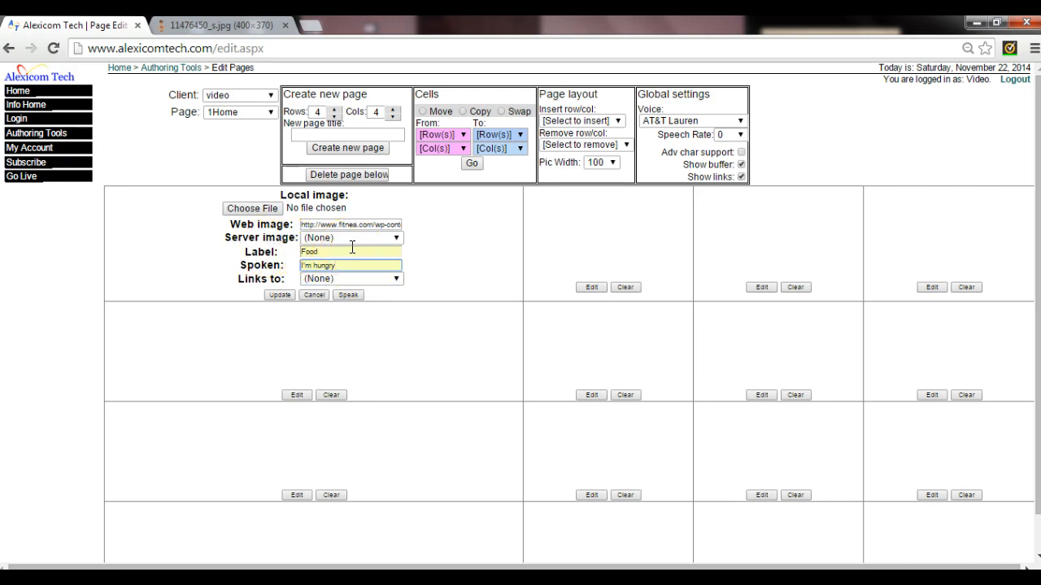
Step: Save the first cell with its link set to (None) and try out the finished Food cell
left_click(396, 278)
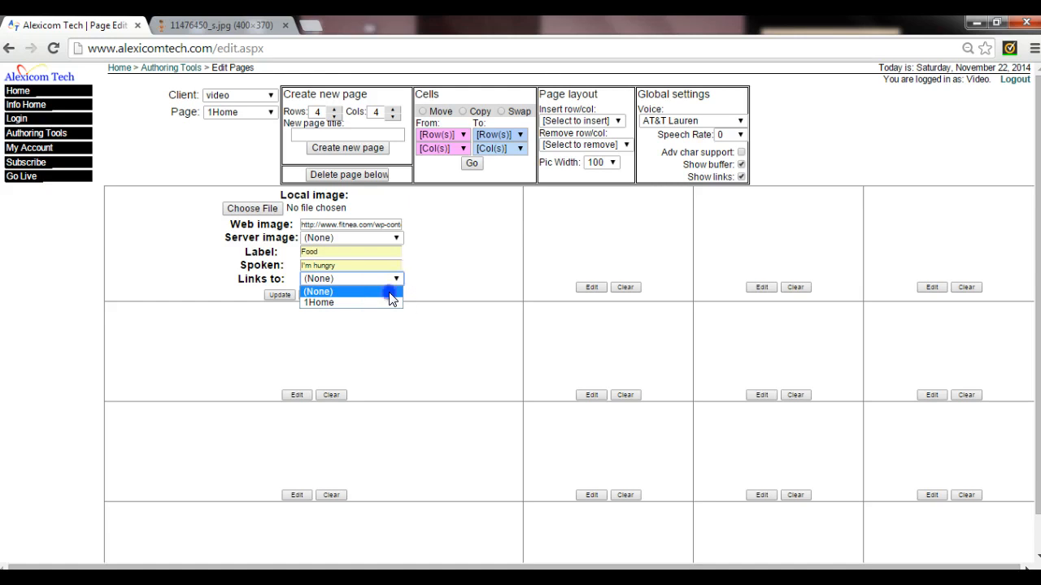
left_click(390, 292)
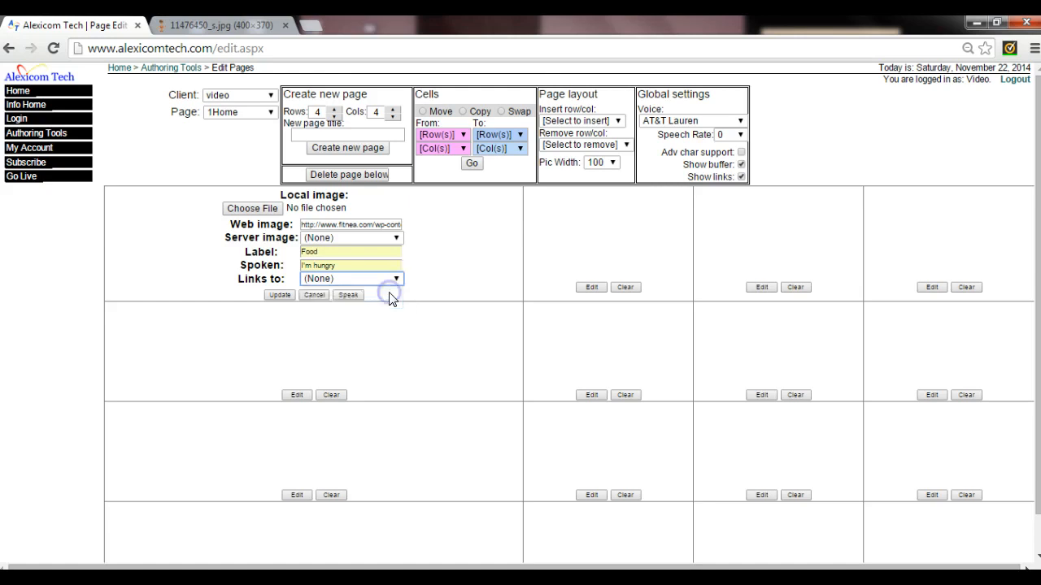
left_click(278, 295)
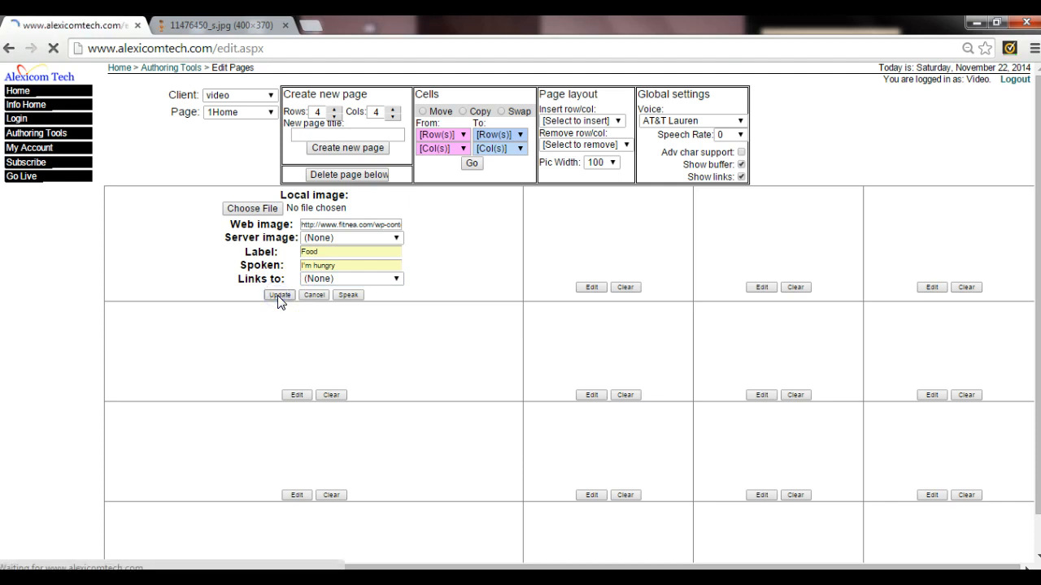
left_click(227, 253)
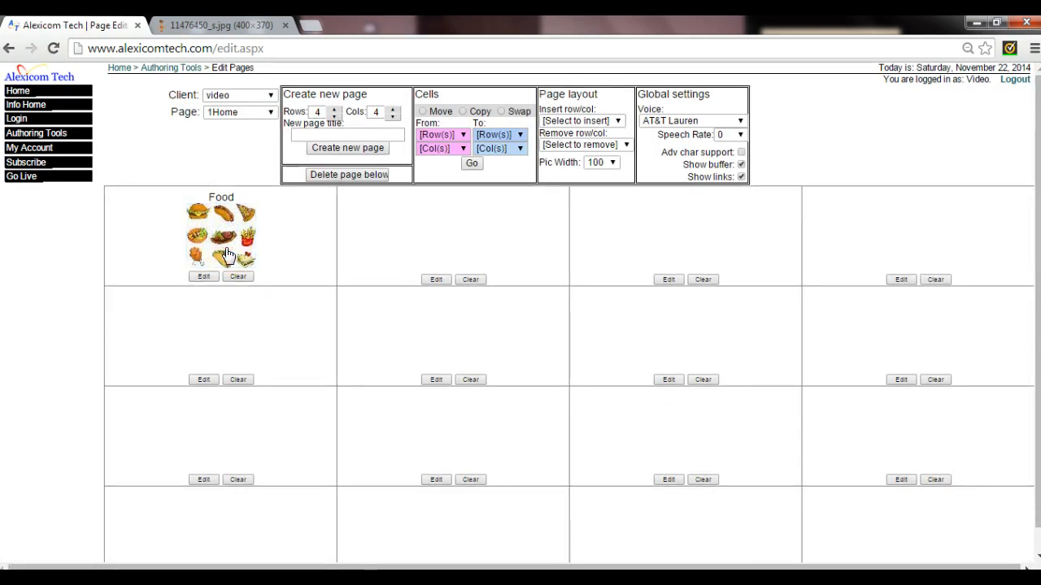